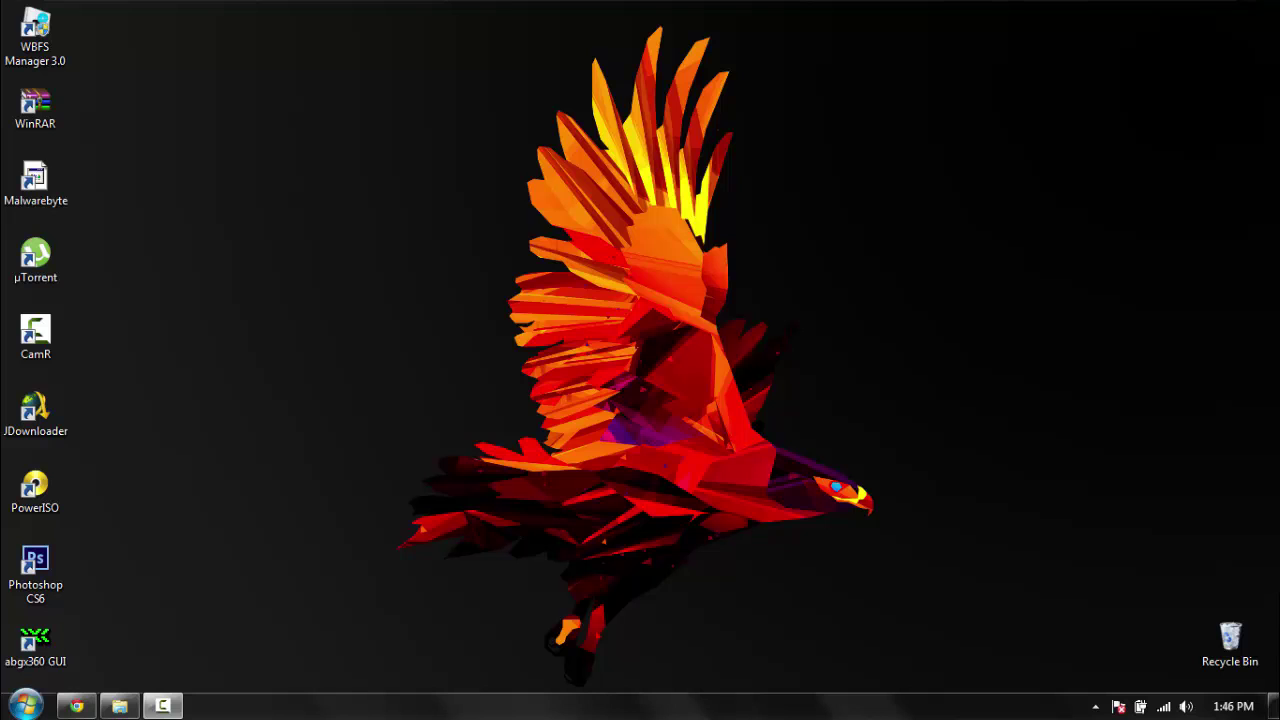
pyautogui.moveTo(392, 136); pyautogui.dragTo(1112, 410)
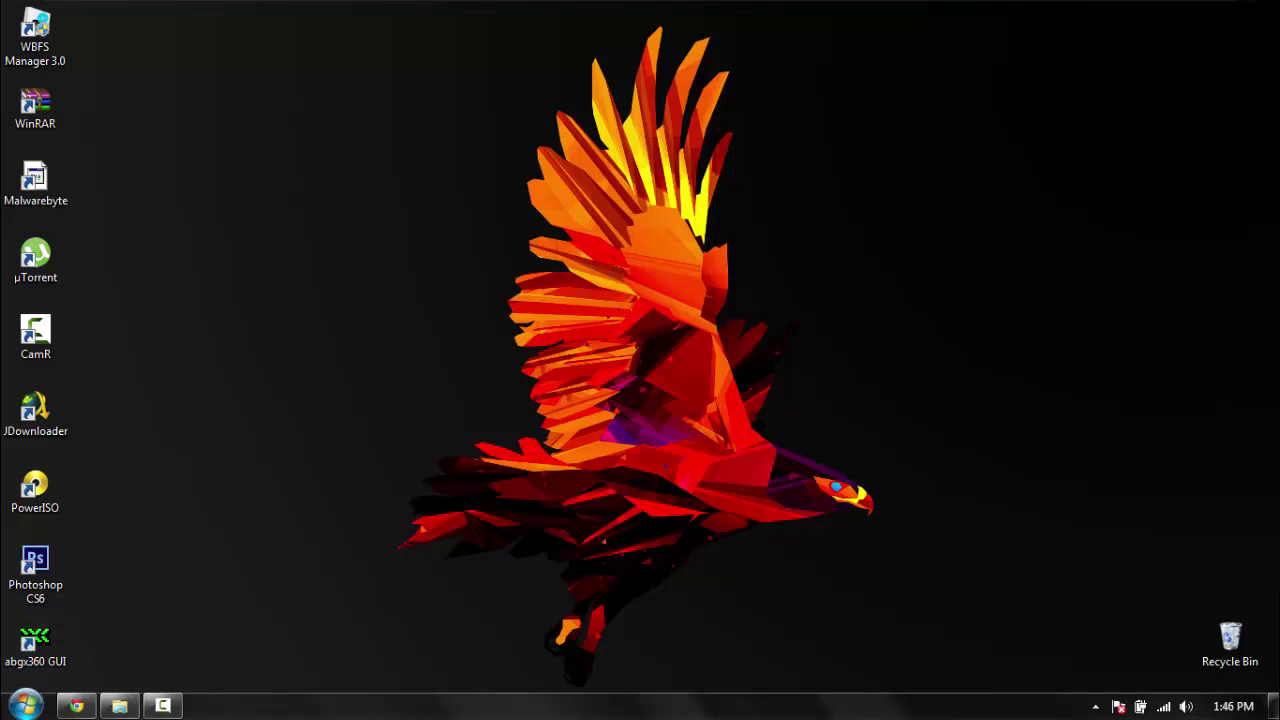
pyautogui.moveTo(270, 148); pyautogui.dragTo(918, 414)
# - Switch to Chrome and search the KickassTorrents site for "gta v"
pyautogui.moveTo(76, 706)
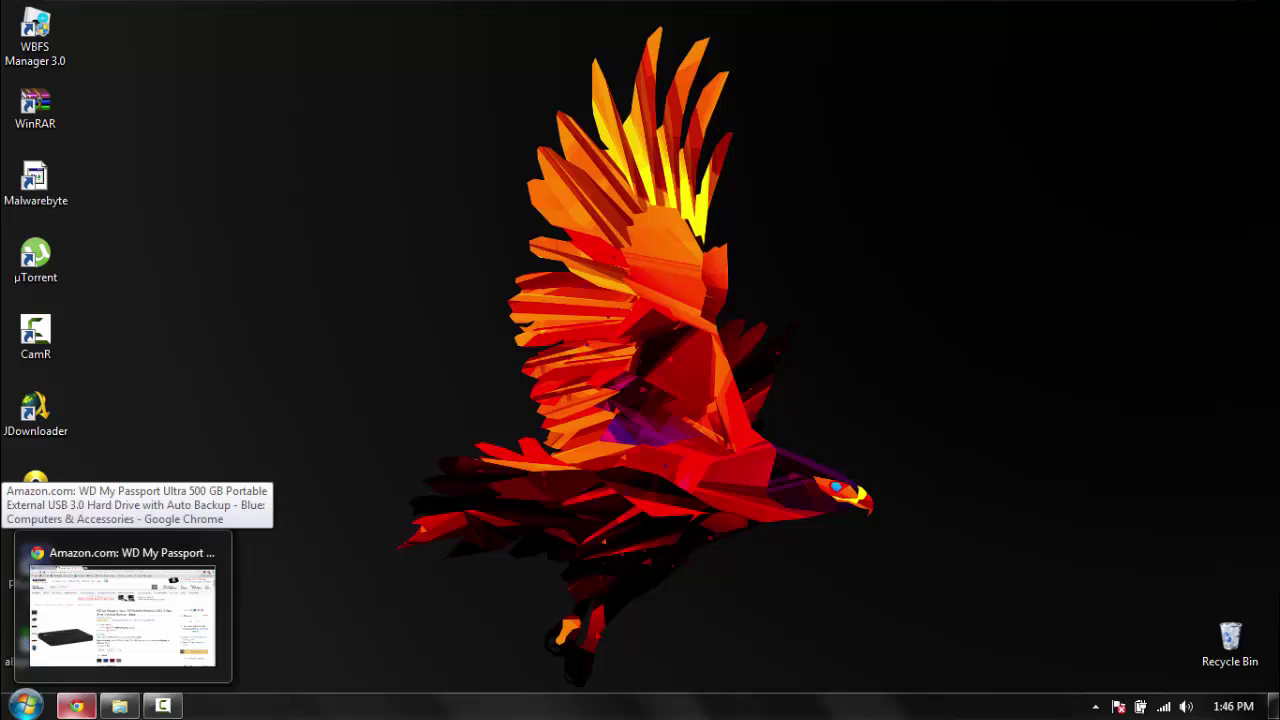
pyautogui.click(76, 706)
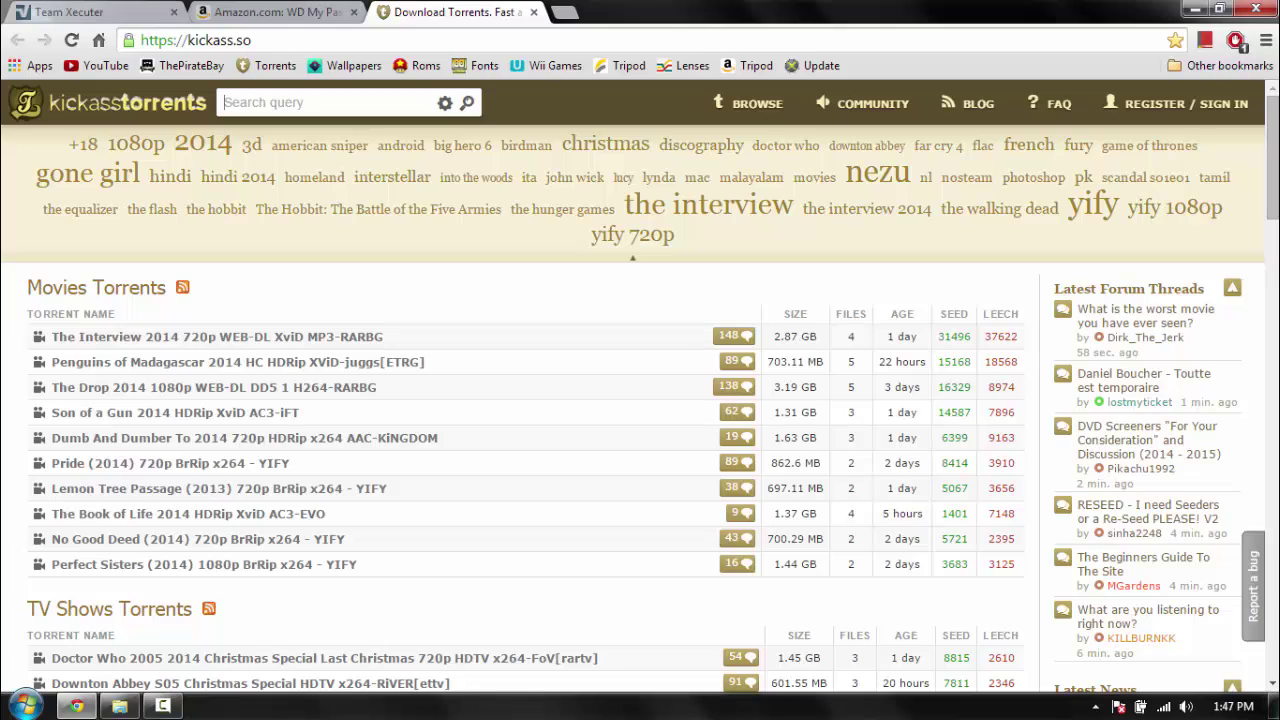
pyautogui.write('gta v')
pyautogui.press('Return')
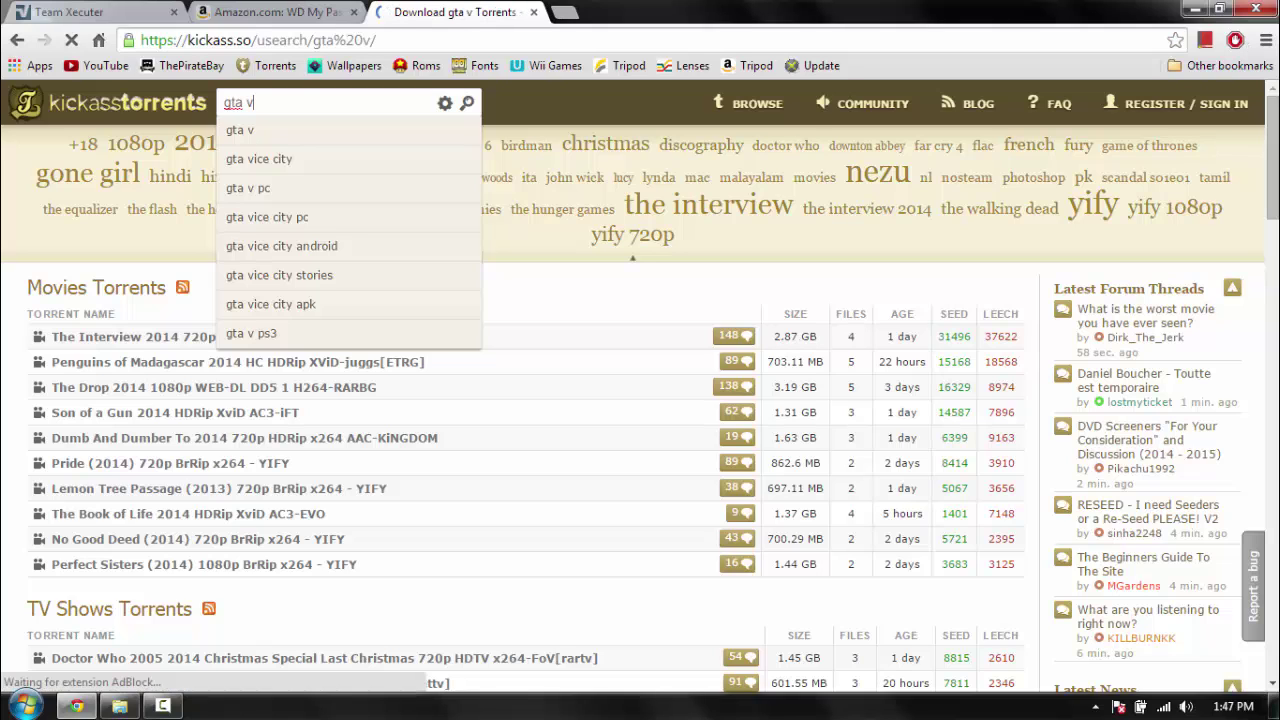
pyautogui.click(1195, 9)
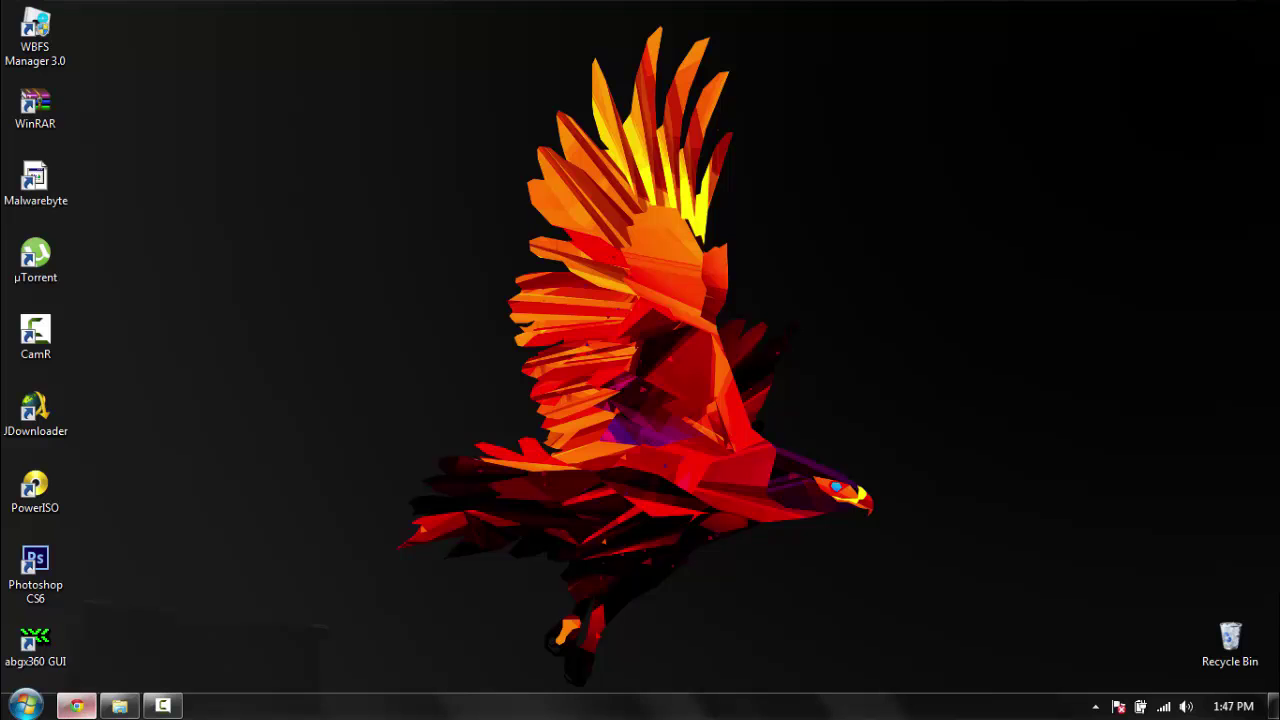
pyautogui.click(76, 706)
pyautogui.scroll(-1, 300, 467)
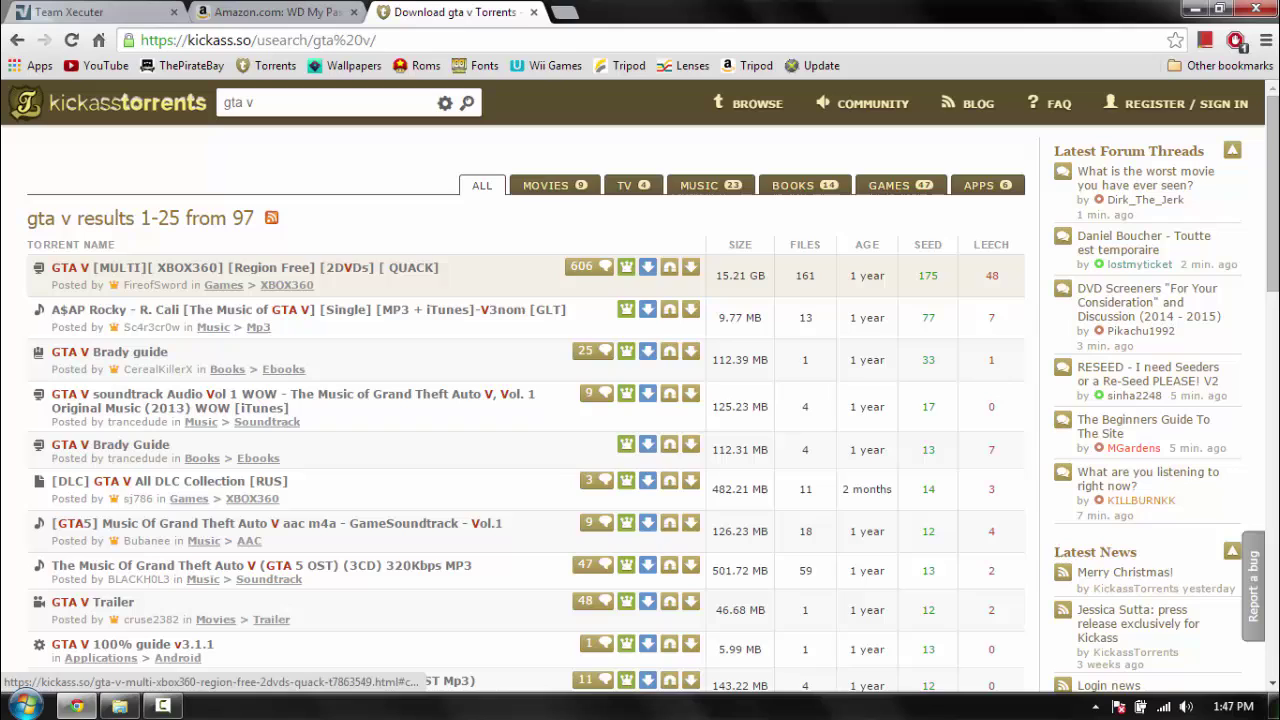
# - Review the page of the GTA V XBOX360 Region Free 2DVDs QUACK torrent, then close its tab and minimize the browser
pyautogui.moveTo(589, 266)
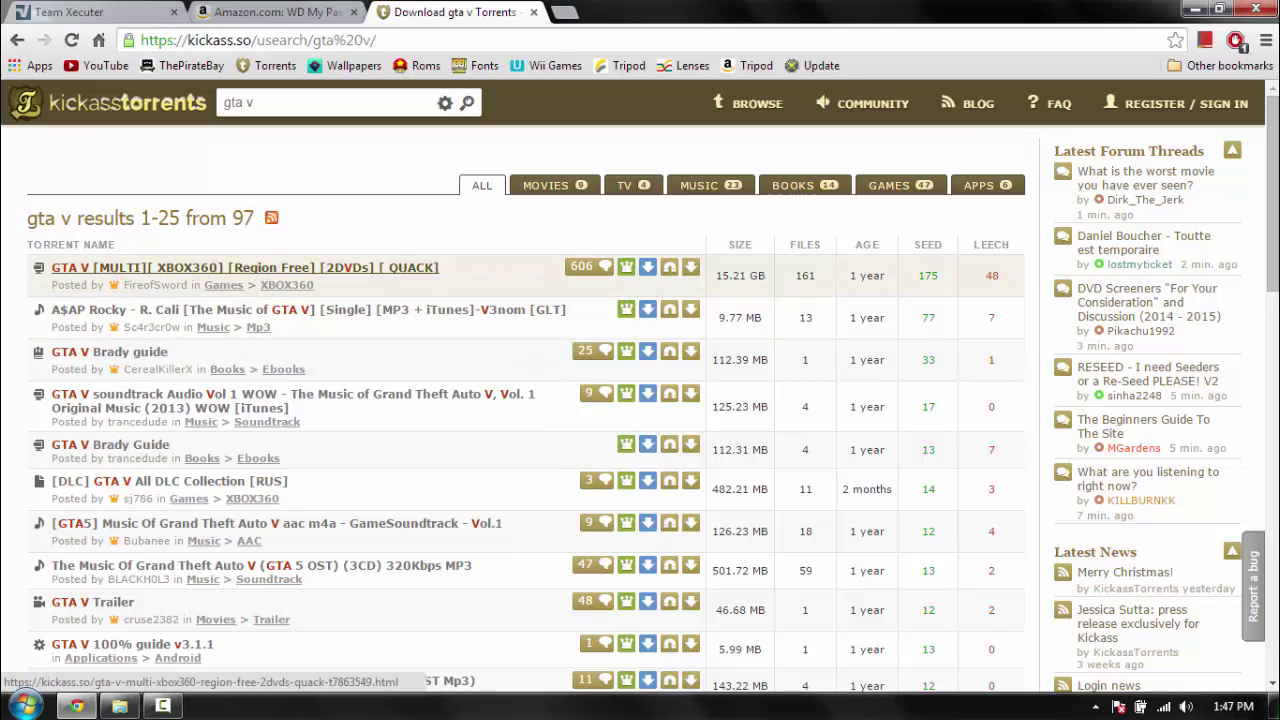
pyautogui.click(244, 267)
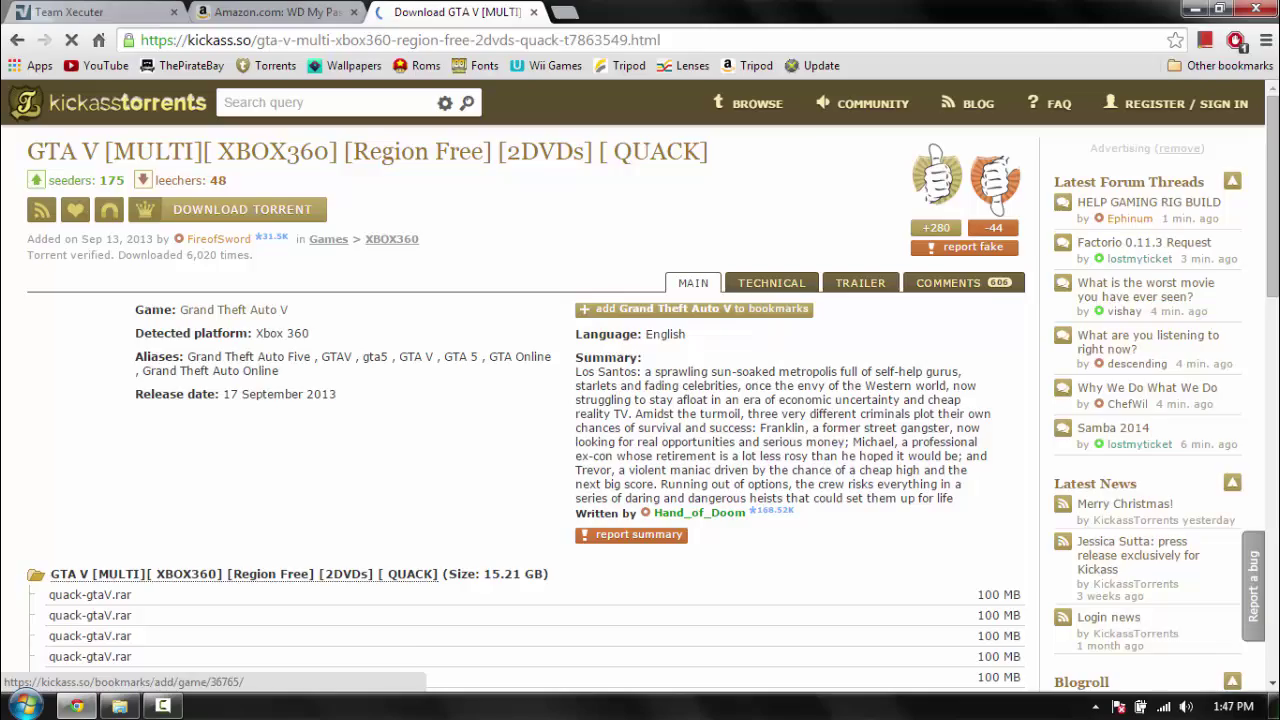
pyautogui.scroll(-2, 640, 400)
pyautogui.scroll(1, 640, 400)
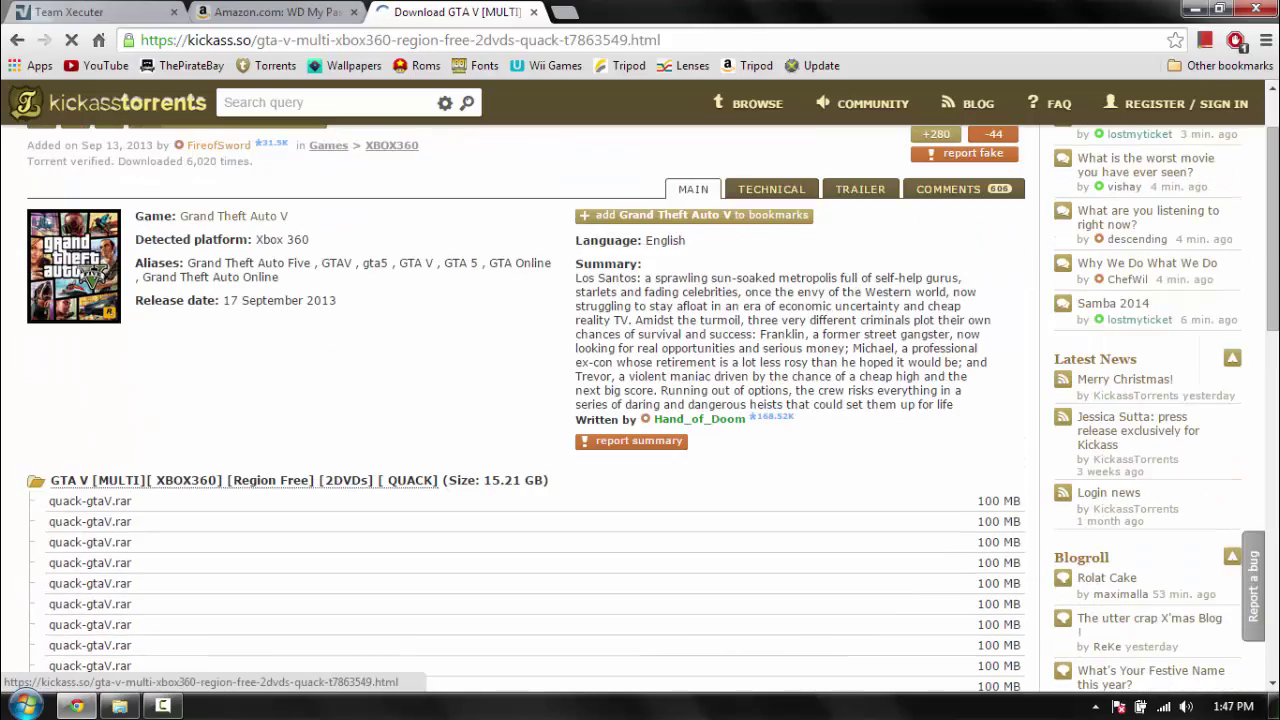
pyautogui.scroll(1, 640, 400)
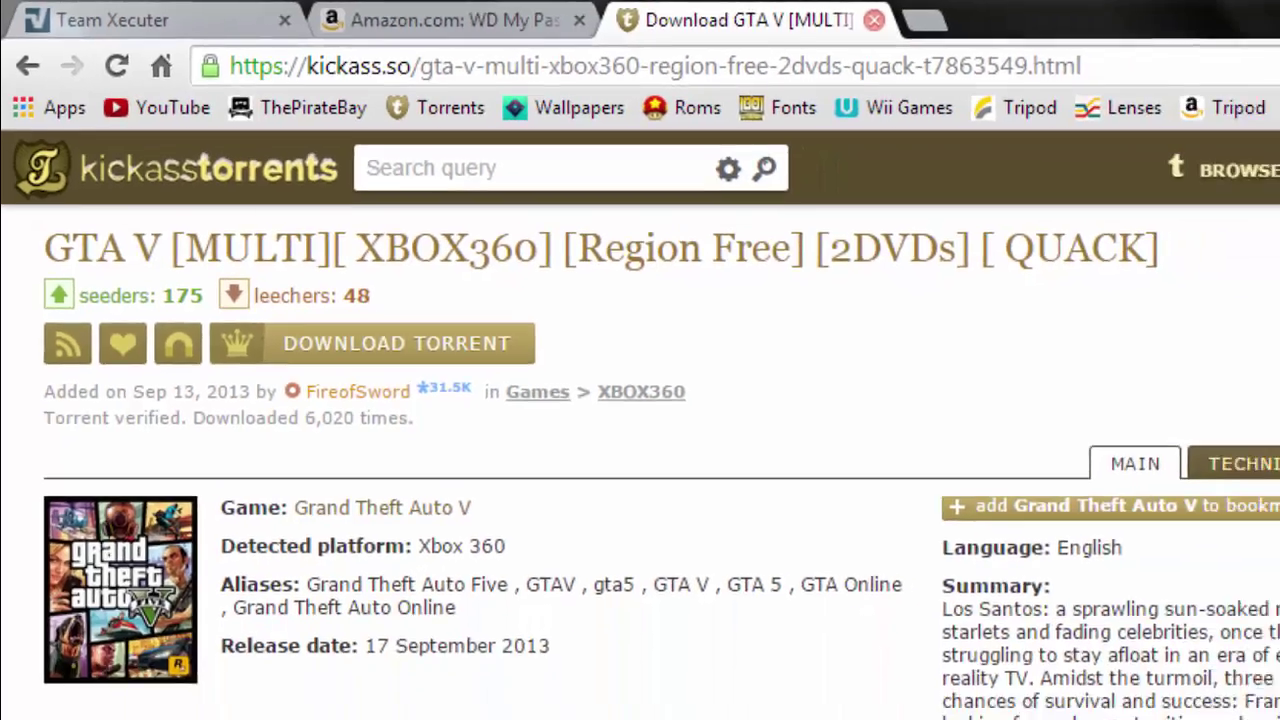
pyautogui.click(1044, 23)
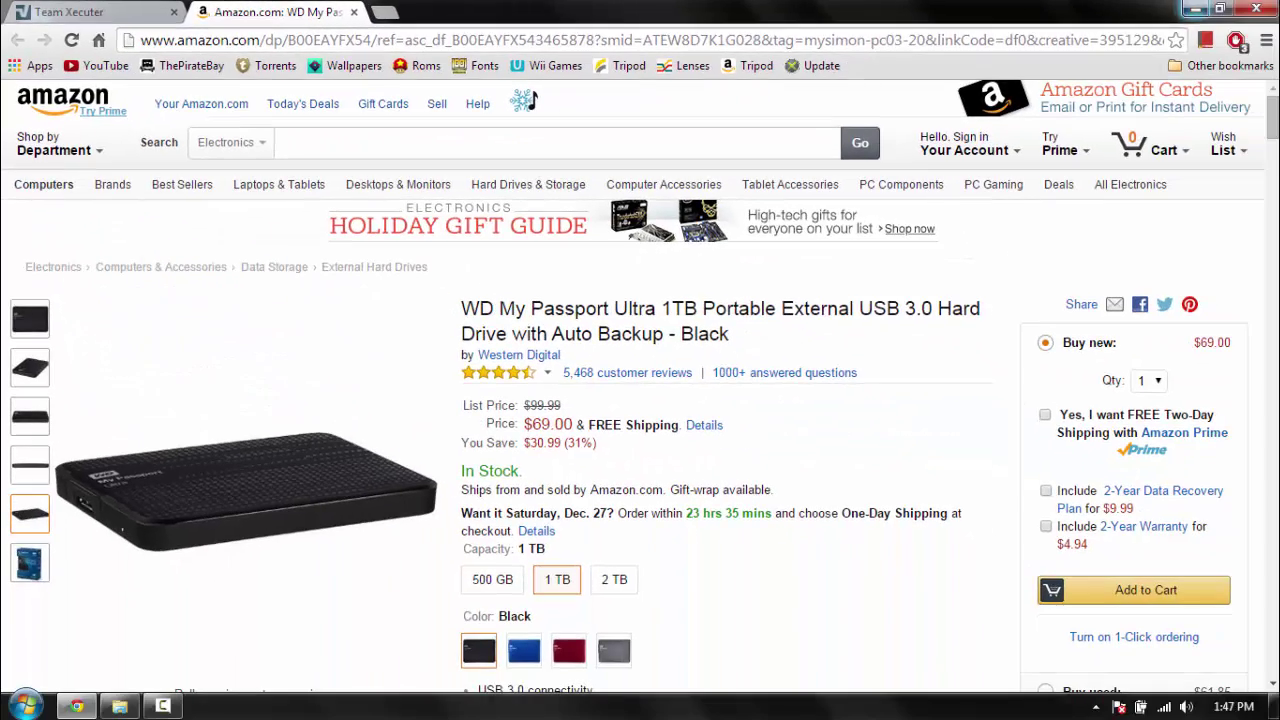
pyautogui.click(1195, 10)
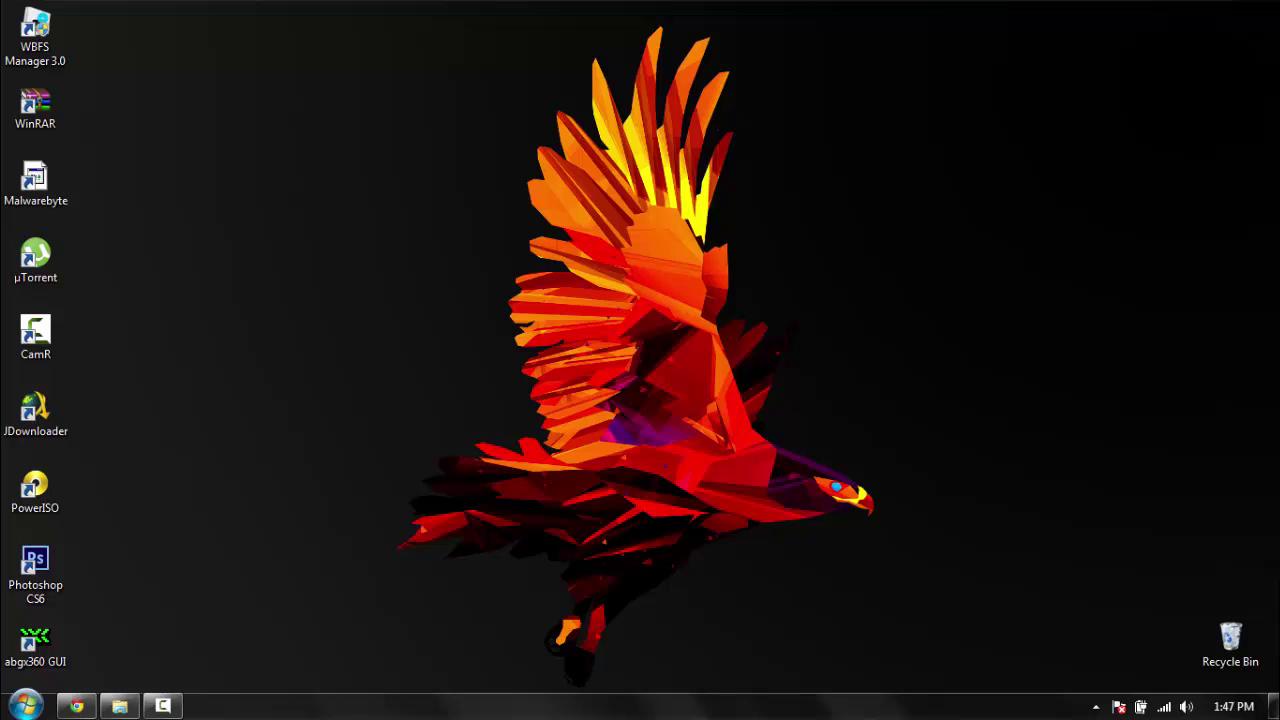
# - Launch µTorrent, open the folder containing the Grand Theft Auto V download, and close µTorrent
pyautogui.click(35, 258)
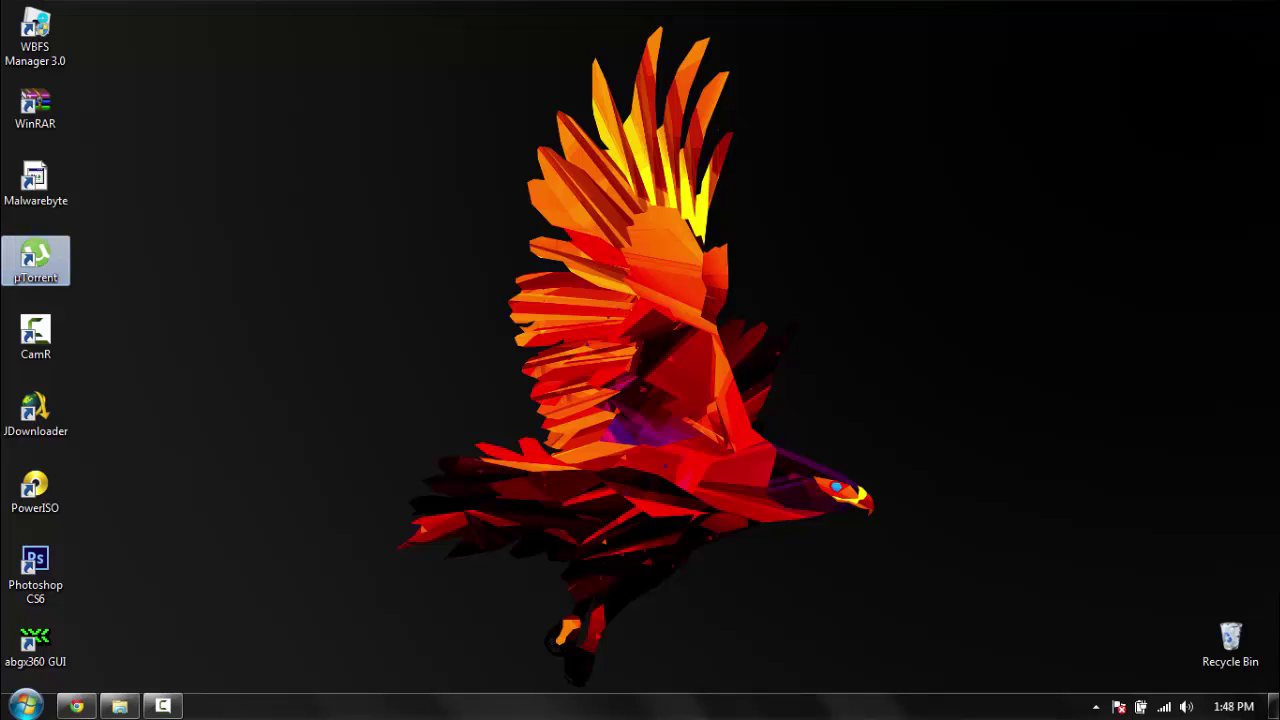
pyautogui.moveTo(381, 136); pyautogui.dragTo(854, 429)
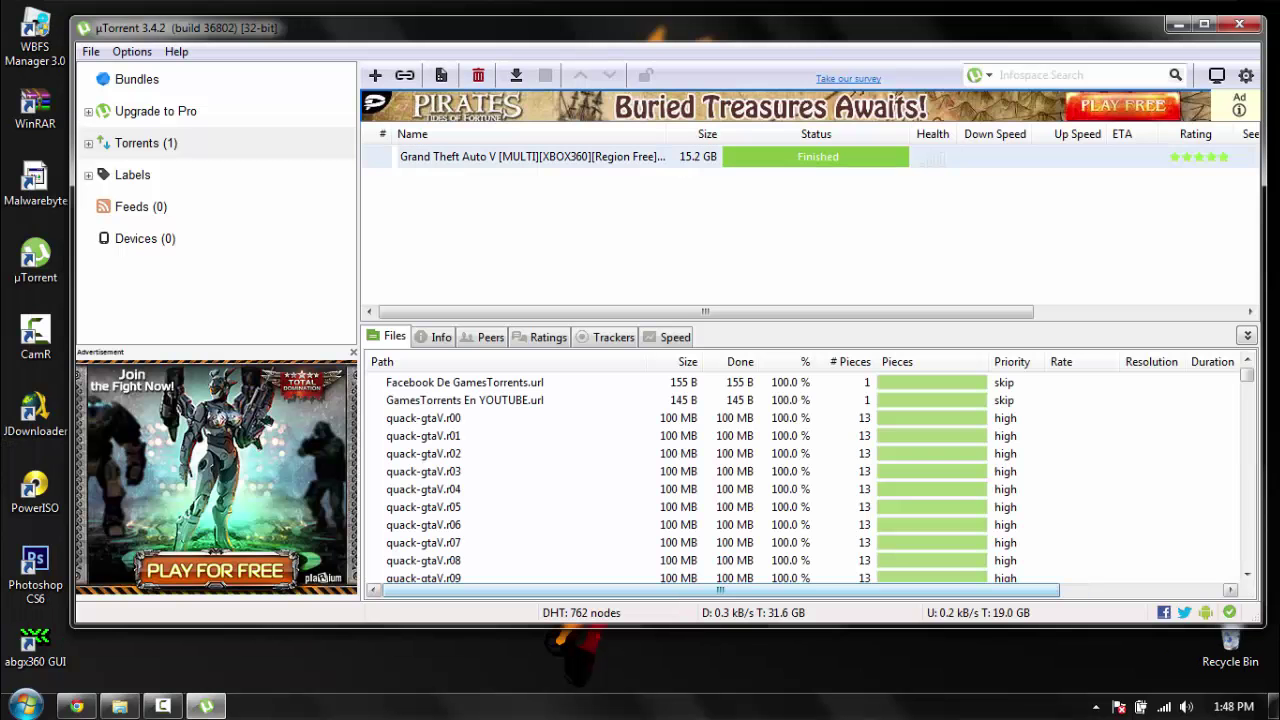
pyautogui.rightClick(593, 132)
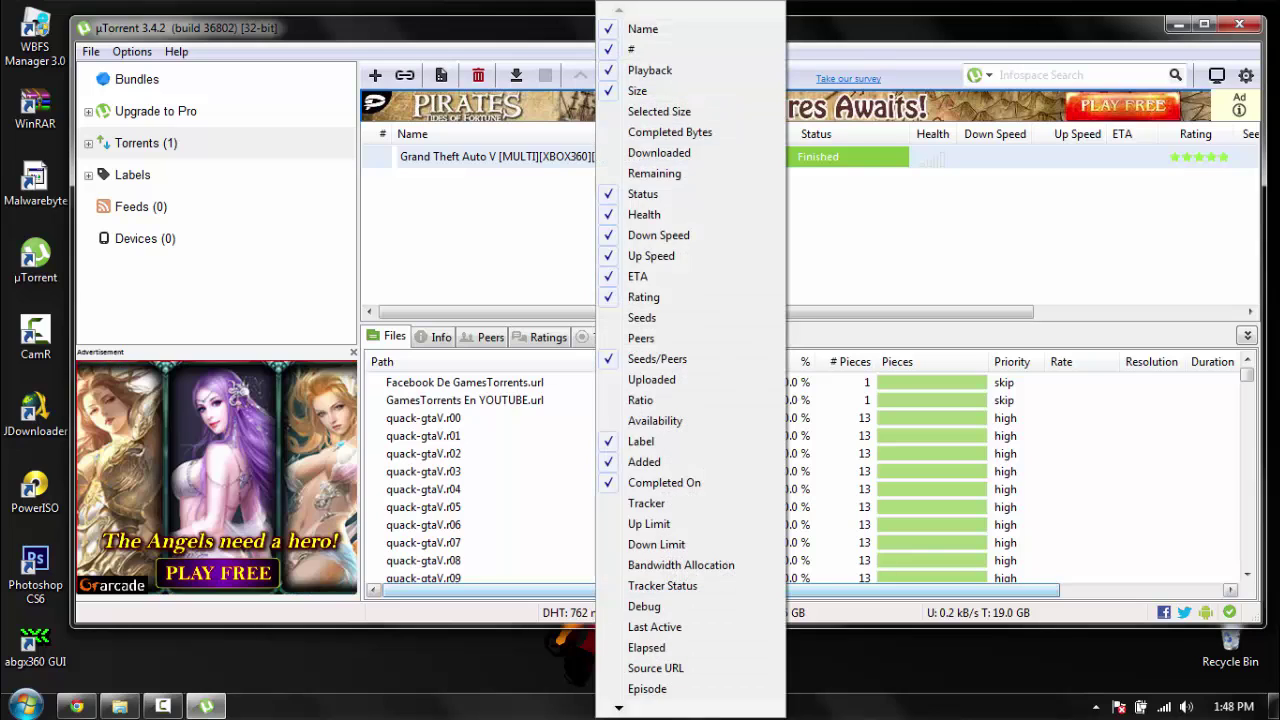
pyautogui.rightClick(522, 156)
pyautogui.click(613, 215)
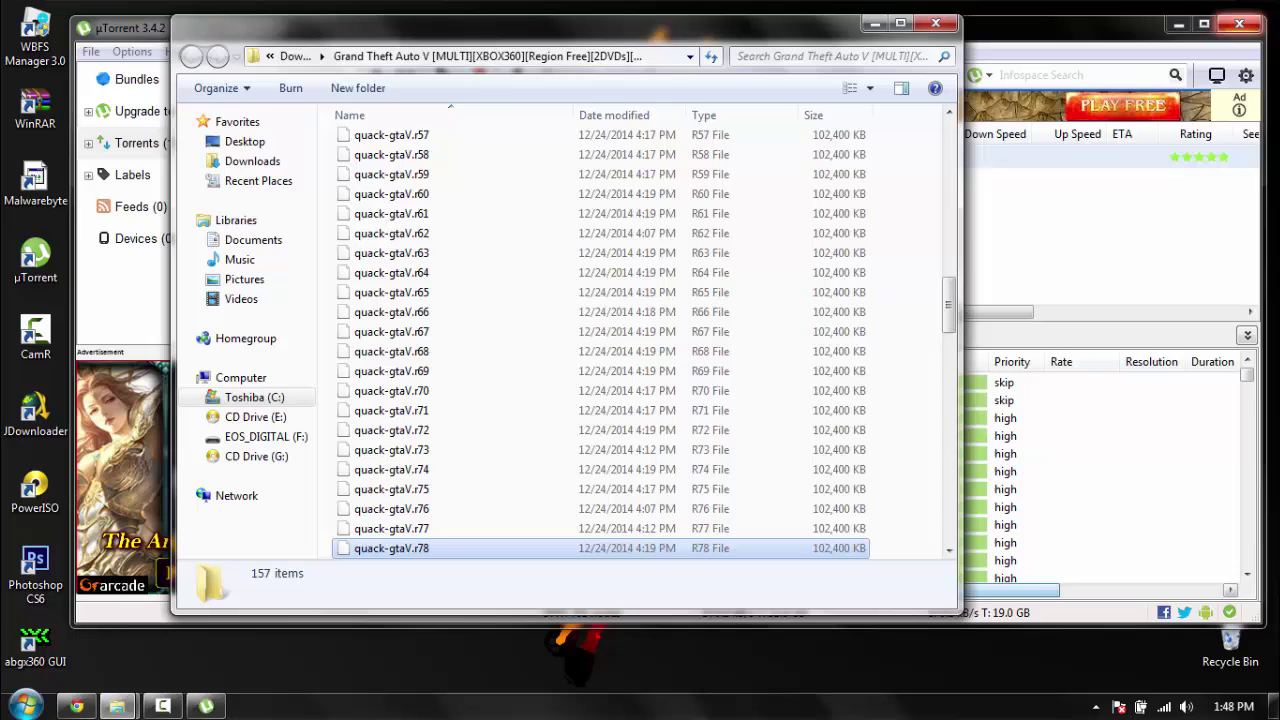
pyautogui.click(1239, 22)
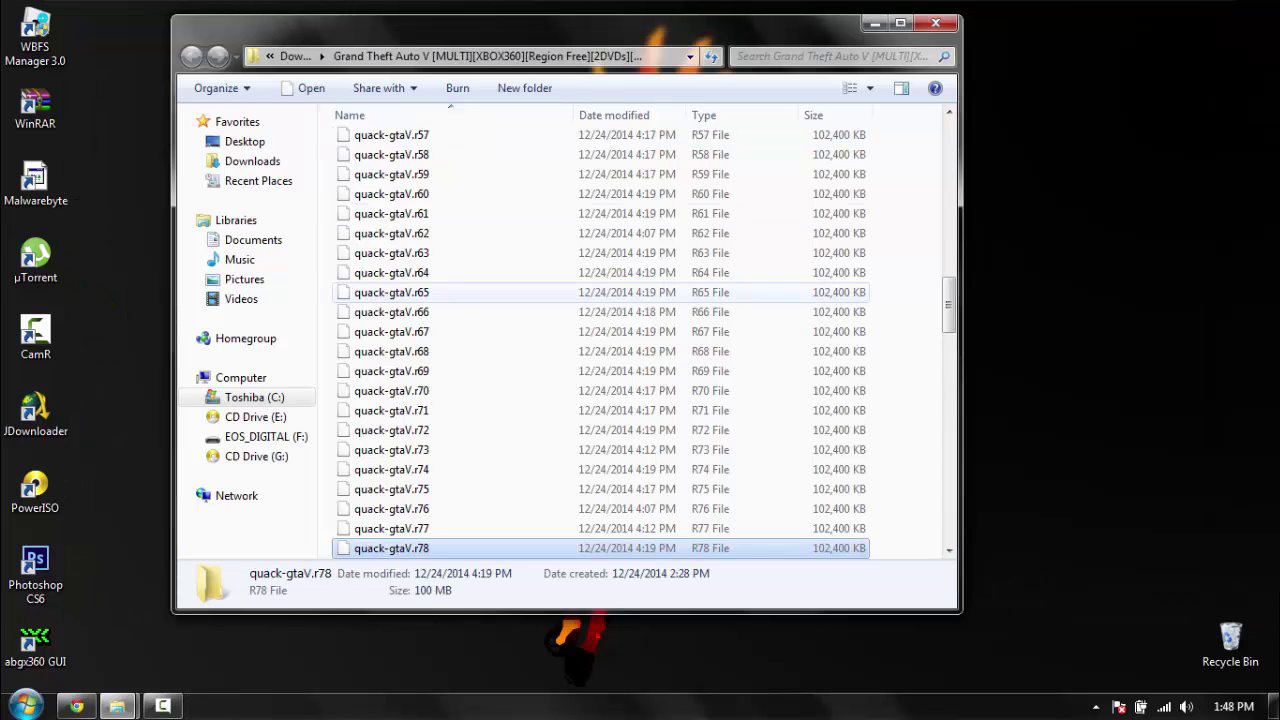
# - Examine the quack-gtaV archive parts in the download folder, select the first WinRAR archive, and close the folder window
pyautogui.scroll(-15, 760, 300)
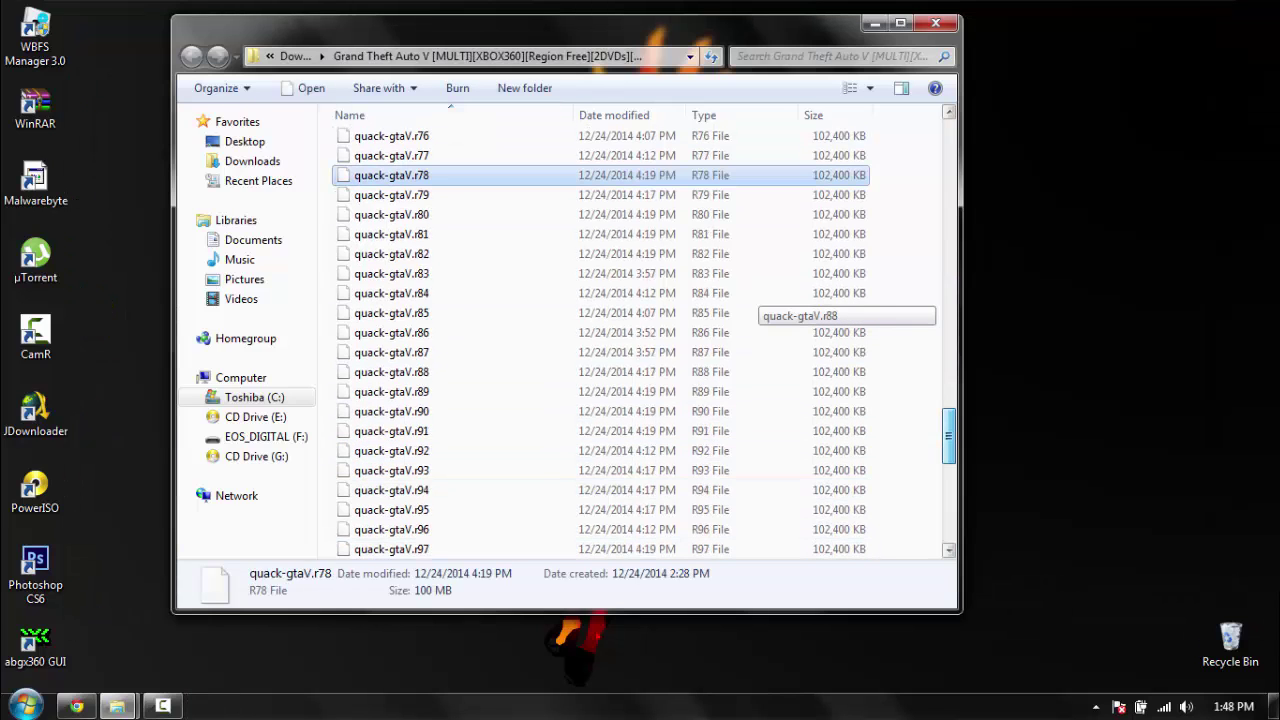
pyautogui.scroll(20, 760, 300)
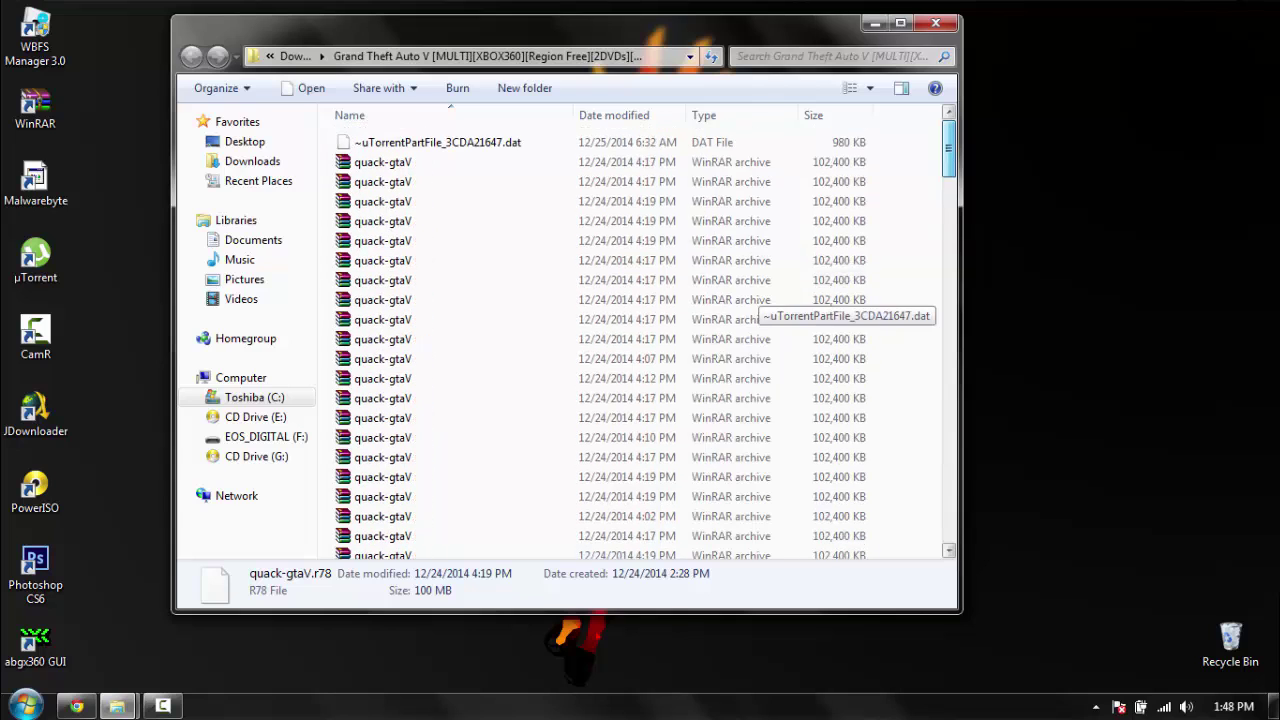
pyautogui.scroll(-4, 760, 300)
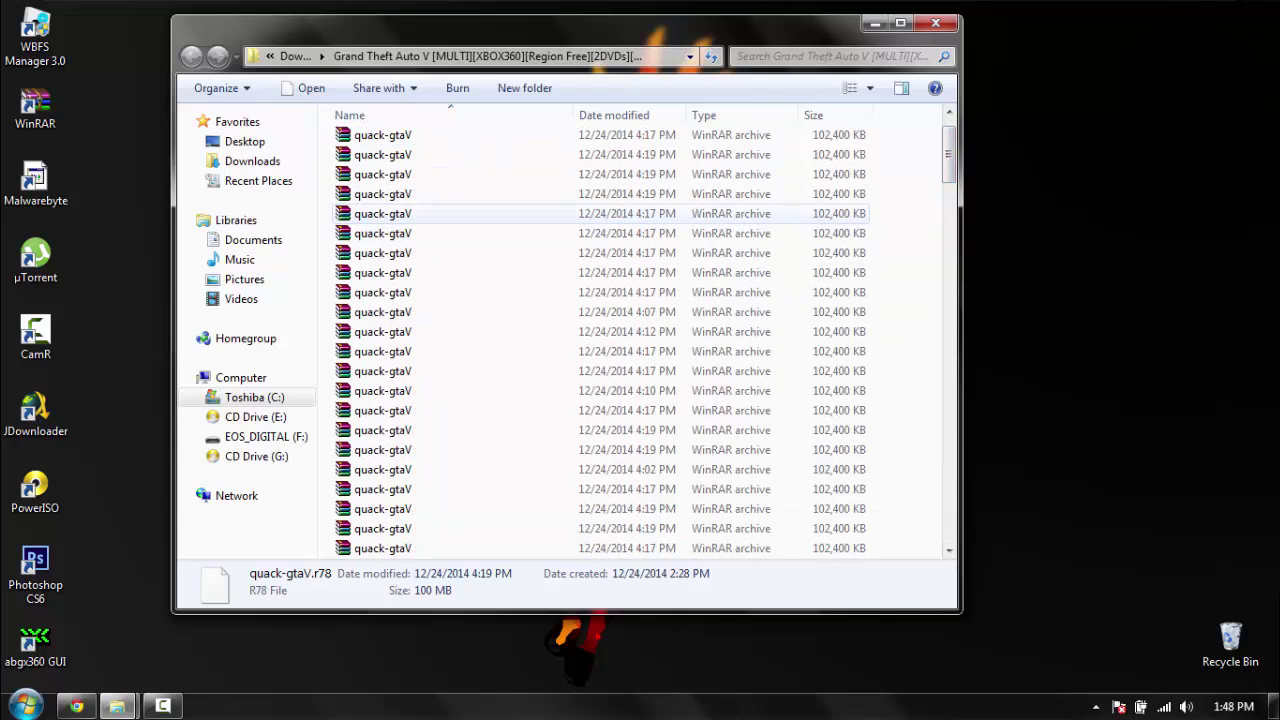
pyautogui.scroll(-20, 760, 300)
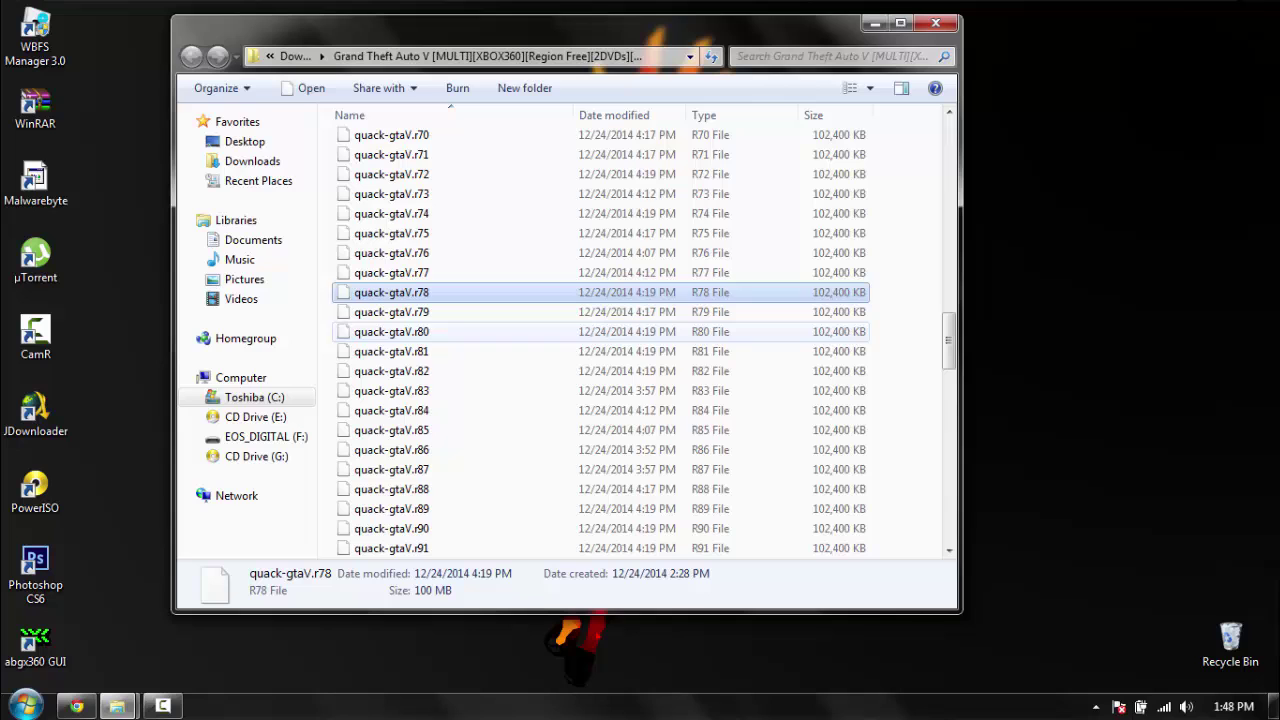
pyautogui.scroll(-12, 600, 331)
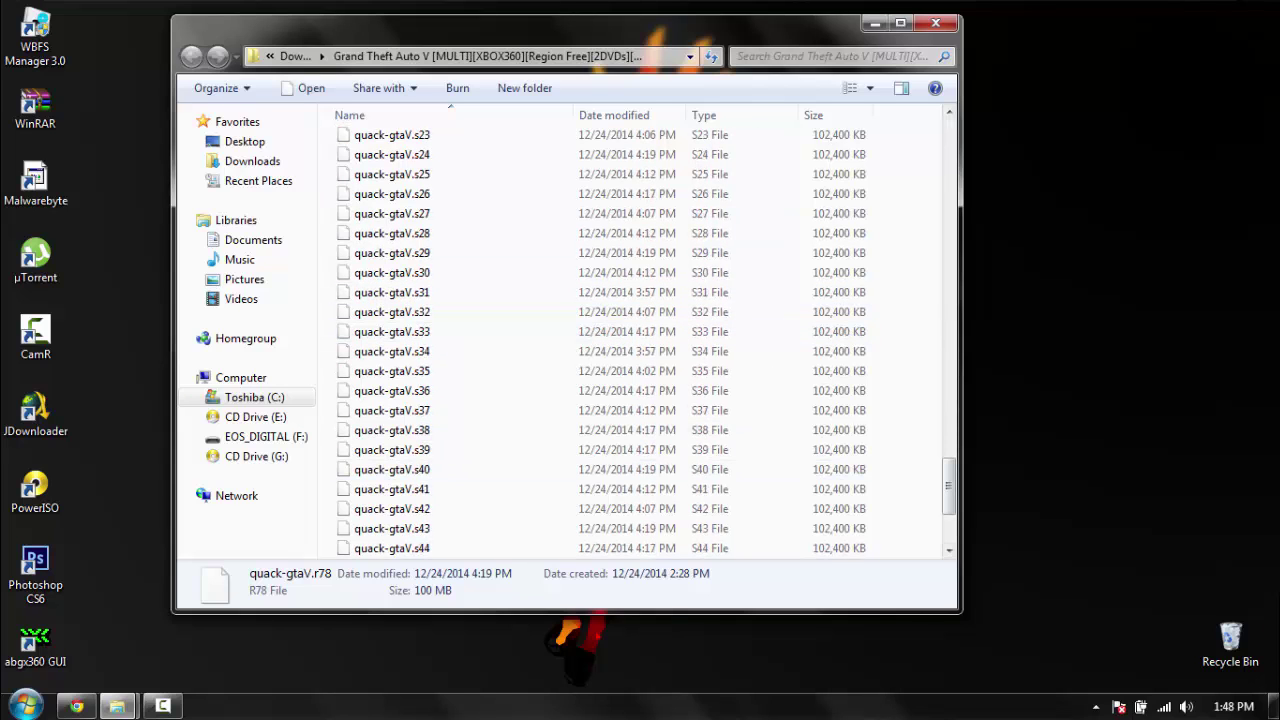
pyautogui.scroll(-4, 646, 340)
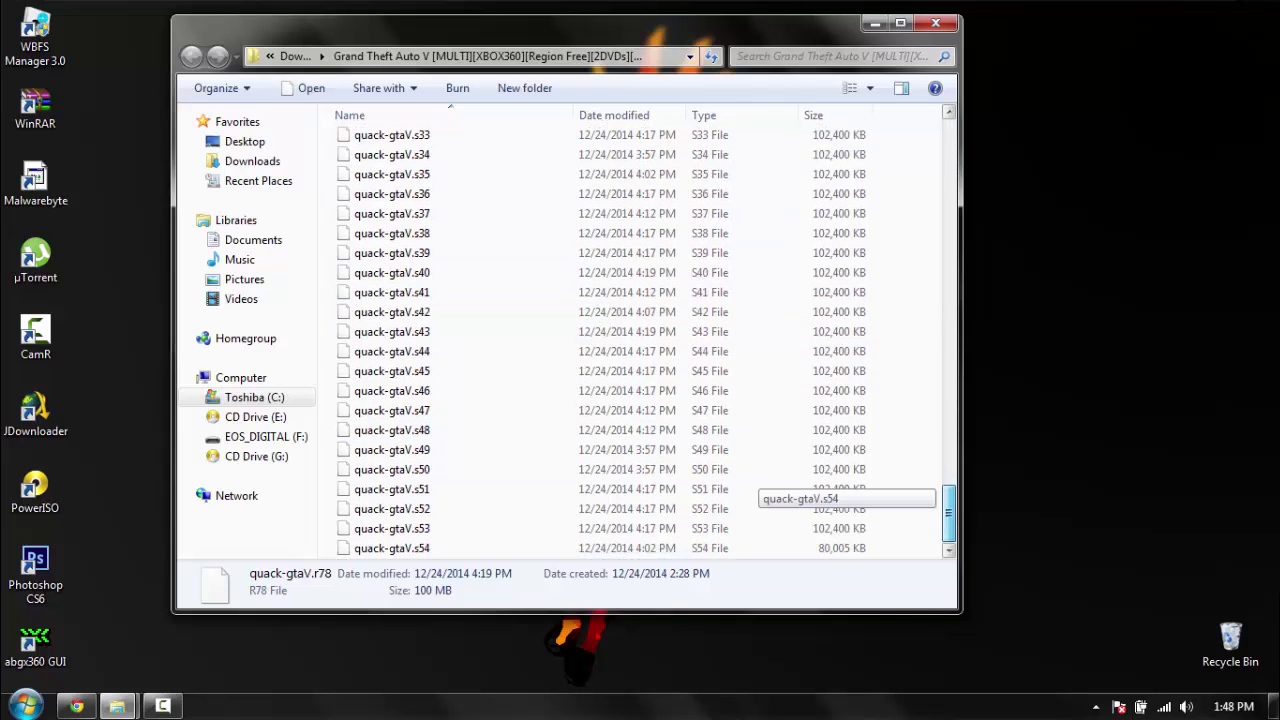
pyautogui.scroll(20, 760, 485)
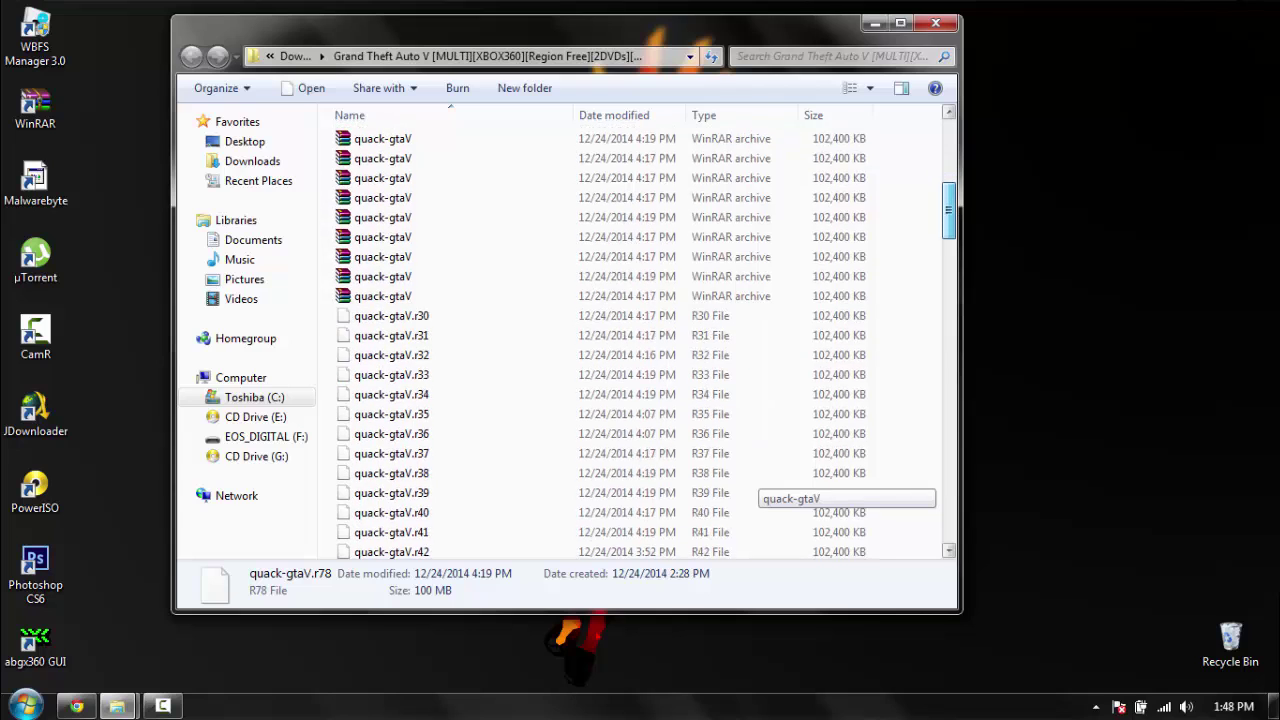
pyautogui.scroll(-1, 600, 335)
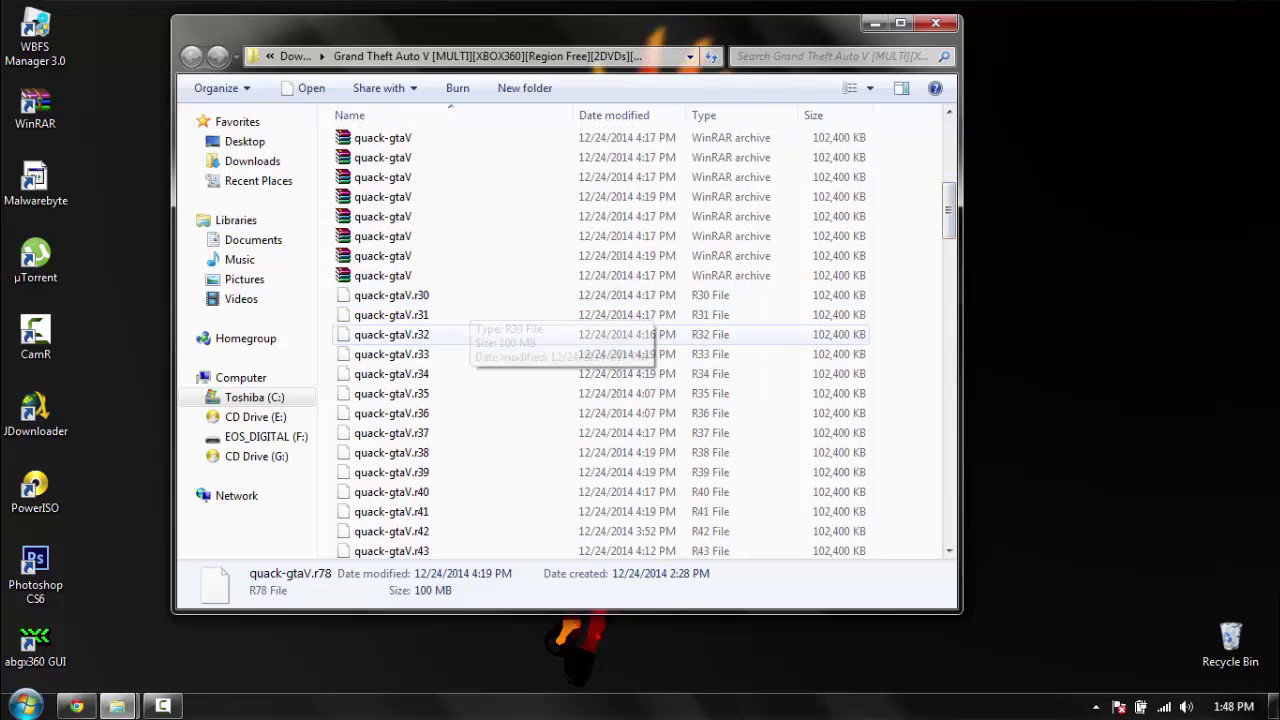
pyautogui.scroll(-9, 470, 355)
pyautogui.scroll(20, 470, 355)
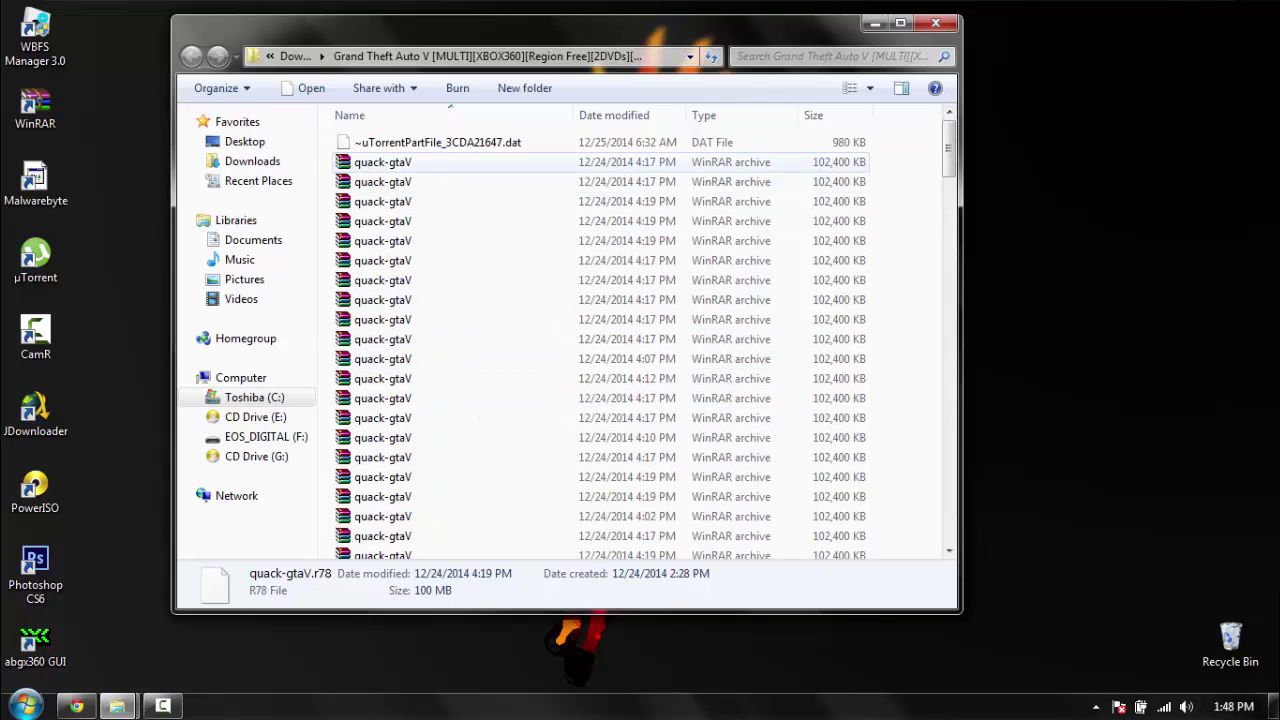
pyautogui.click(468, 162)
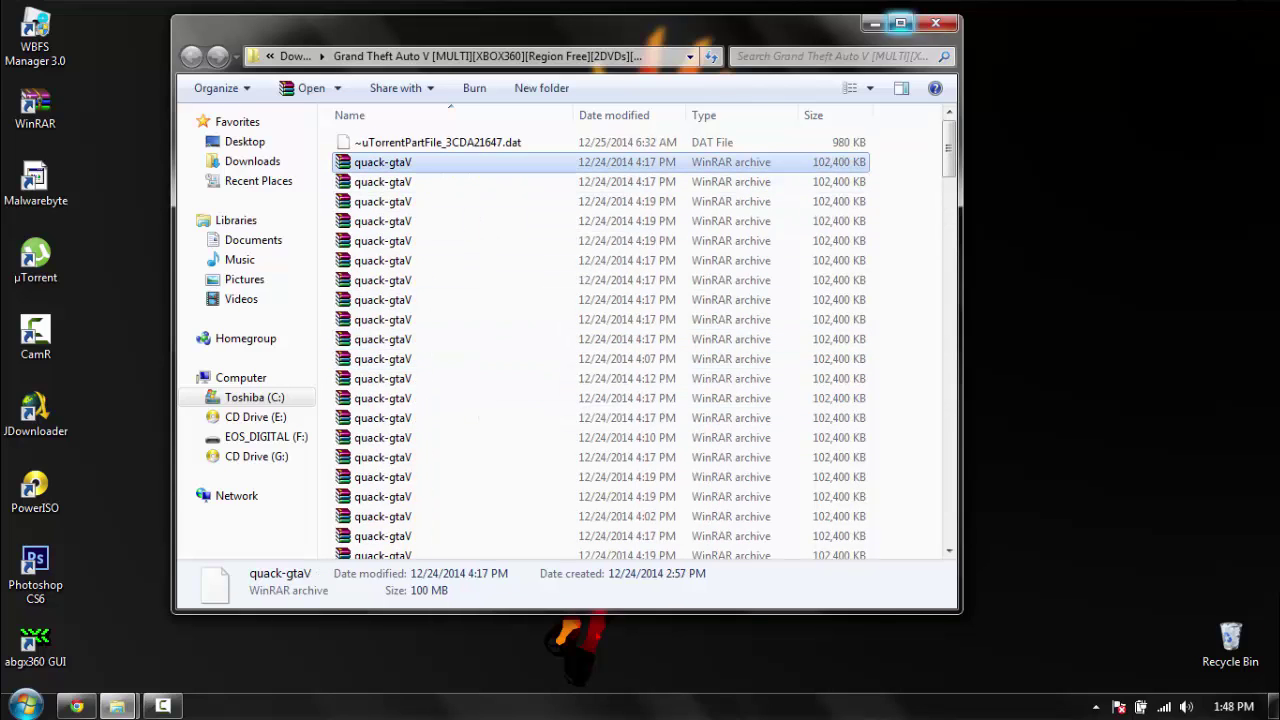
pyautogui.click(935, 22)
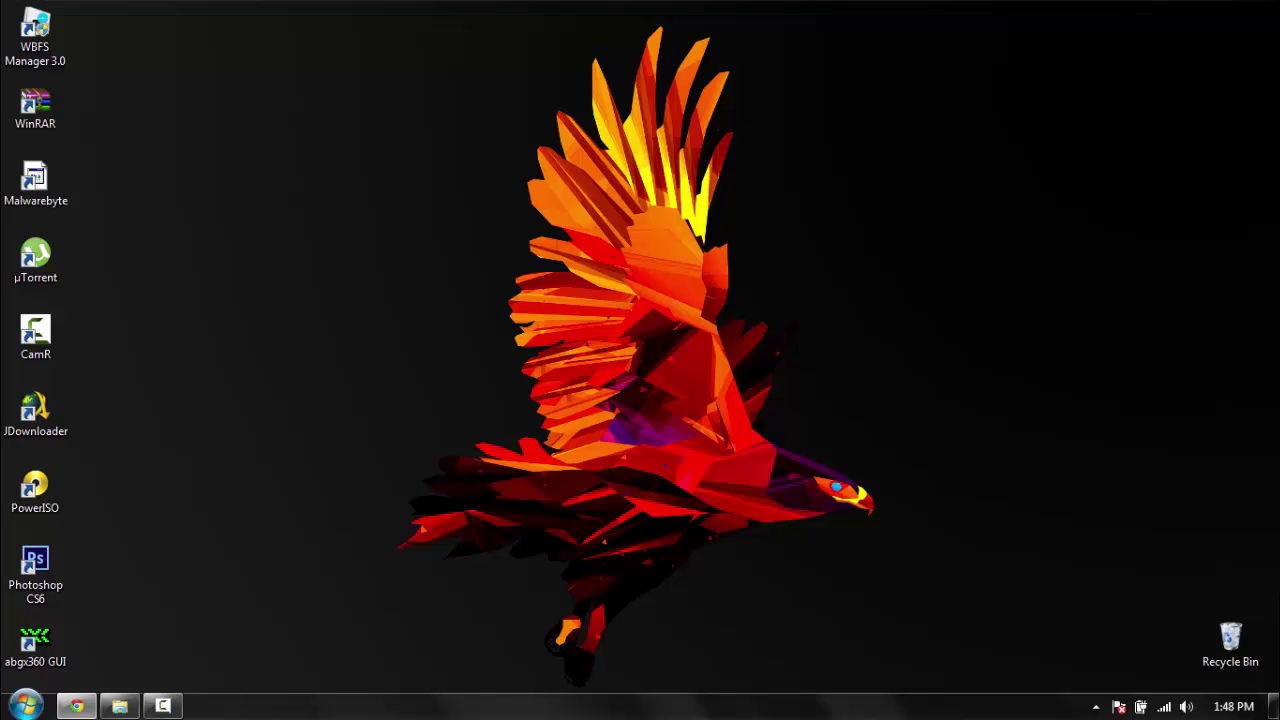
pyautogui.moveTo(557, 66); pyautogui.dragTo(1073, 248)
pyautogui.moveTo(1113, 160); pyautogui.dragTo(537, 691)
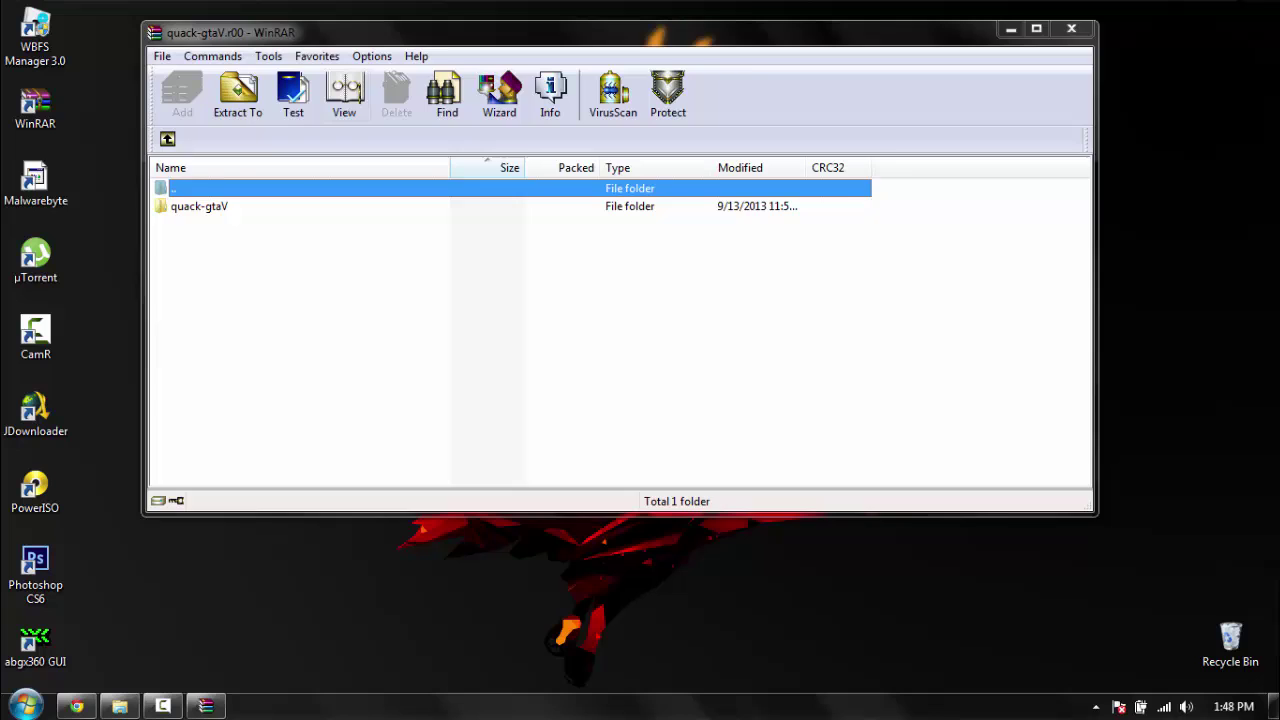
# - View the extraction options for the DVD1 and DVD2 folders inside the archive's quack-gtaV folder, then close WinRAR without extracting
pyautogui.moveTo(620, 32); pyautogui.dragTo(718, 31)
pyautogui.doubleClick(297, 205)
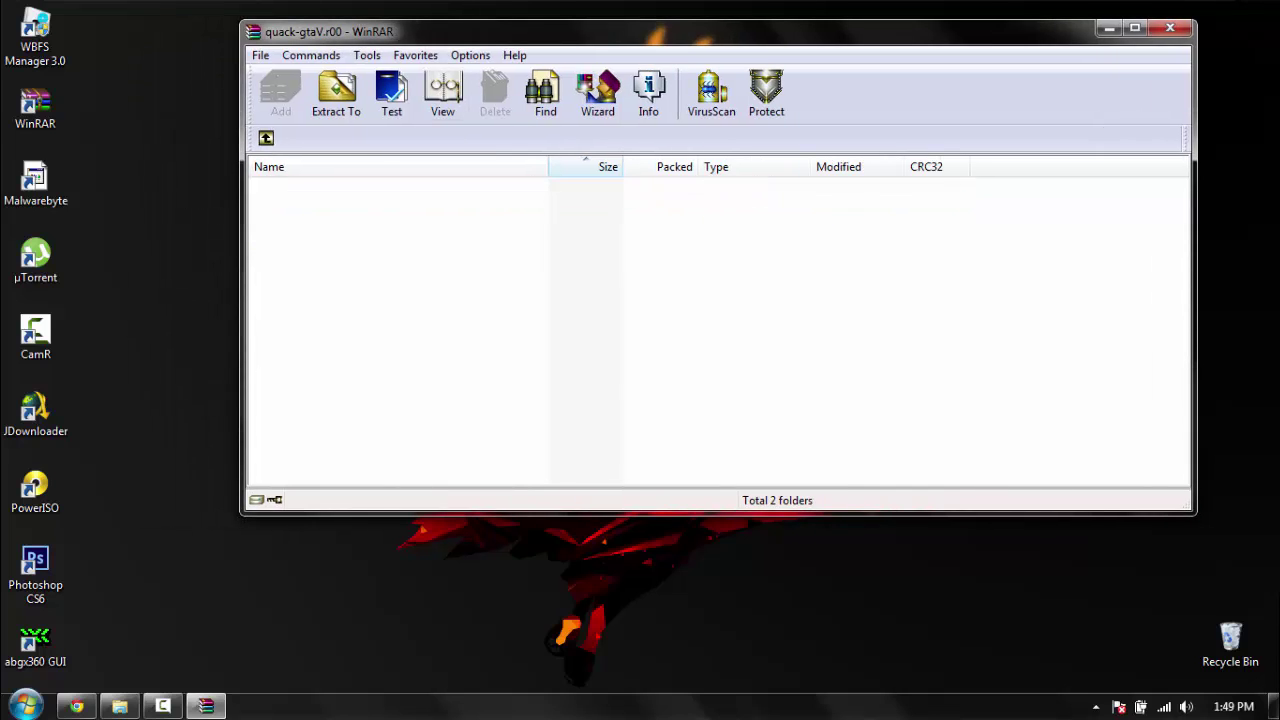
pyautogui.press('Down')
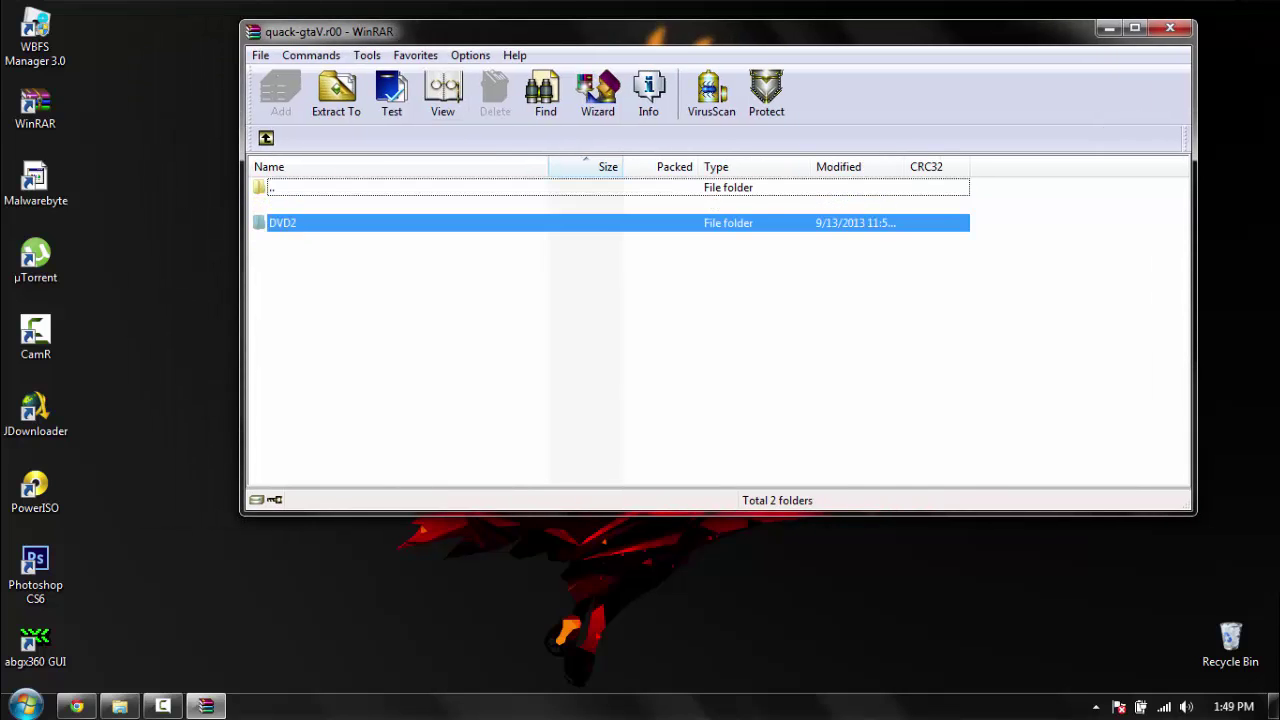
pyautogui.hotkey('shift', 'Down')
pyautogui.hotkey('alt', 'e')
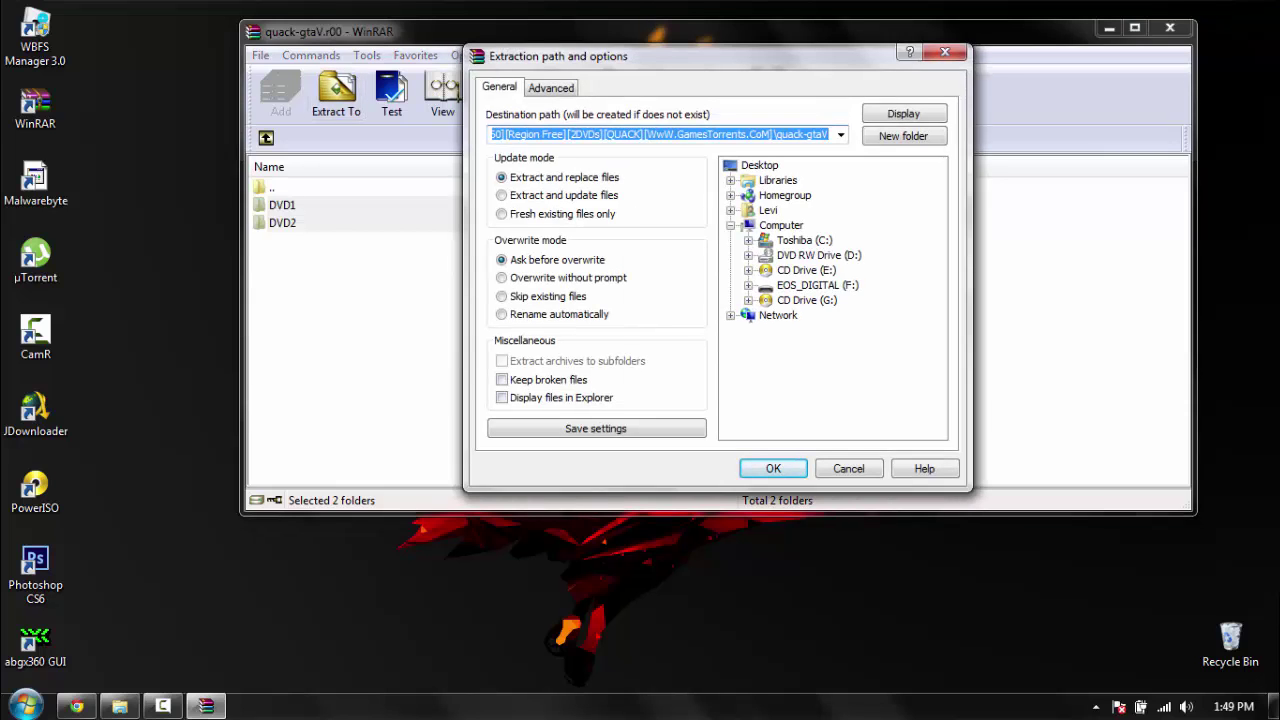
pyautogui.press('Escape')
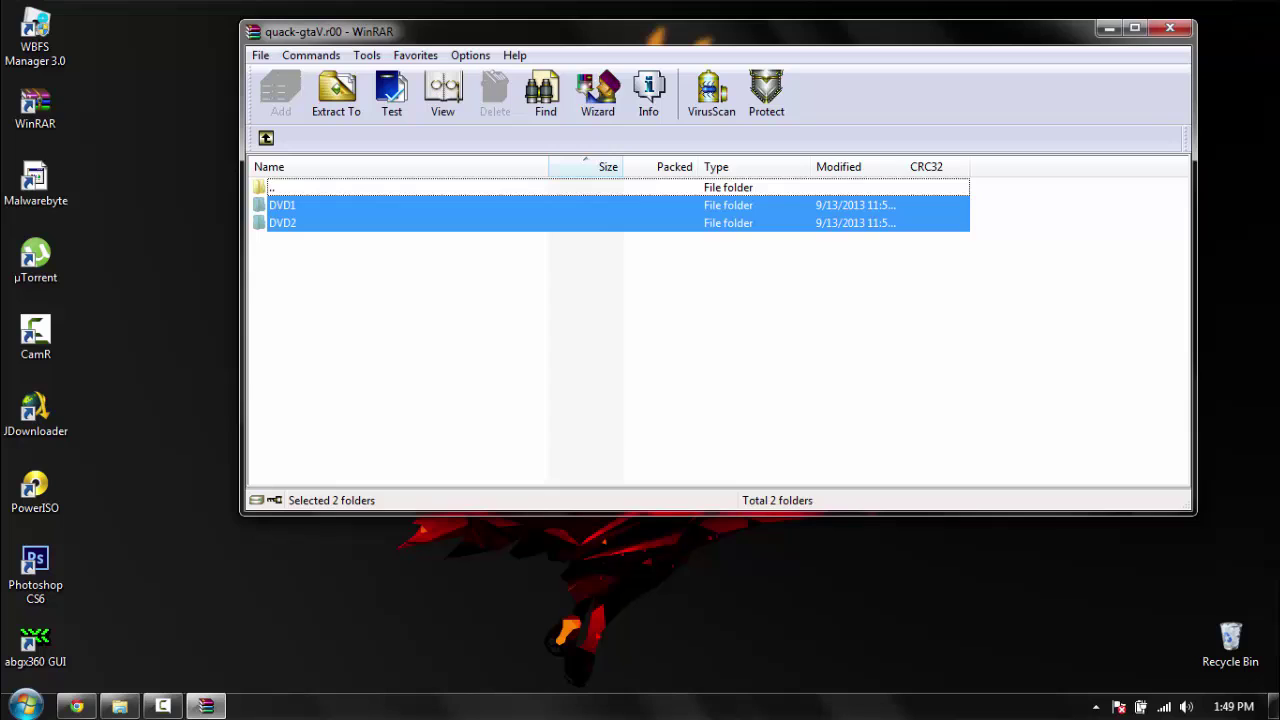
pyautogui.click(1170, 28)
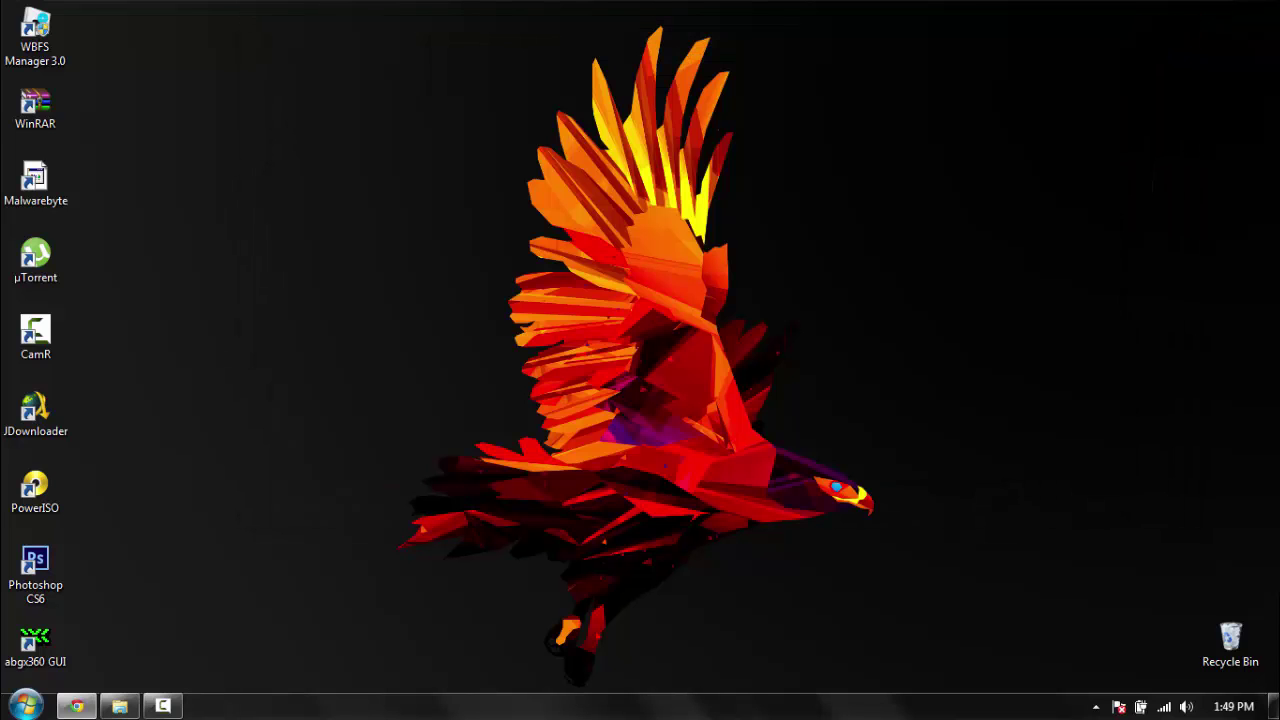
# - Open the GTA5 folder inside Xbox 360 Games and examine the gtavdisc1 files in its DVD1 folder
pyautogui.click(25, 706)
pyautogui.click(267, 302)
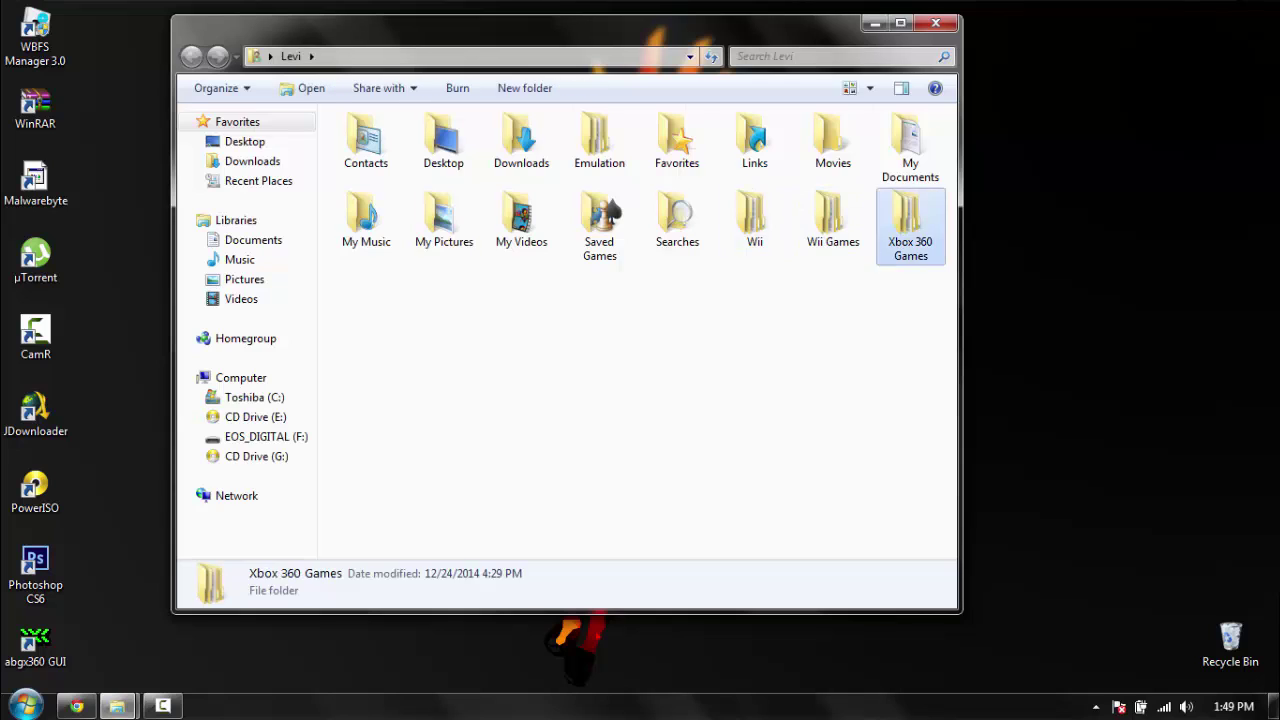
pyautogui.doubleClick(910, 225)
pyautogui.doubleClick(400, 162)
pyautogui.moveTo(412, 222); pyautogui.dragTo(398, 133)
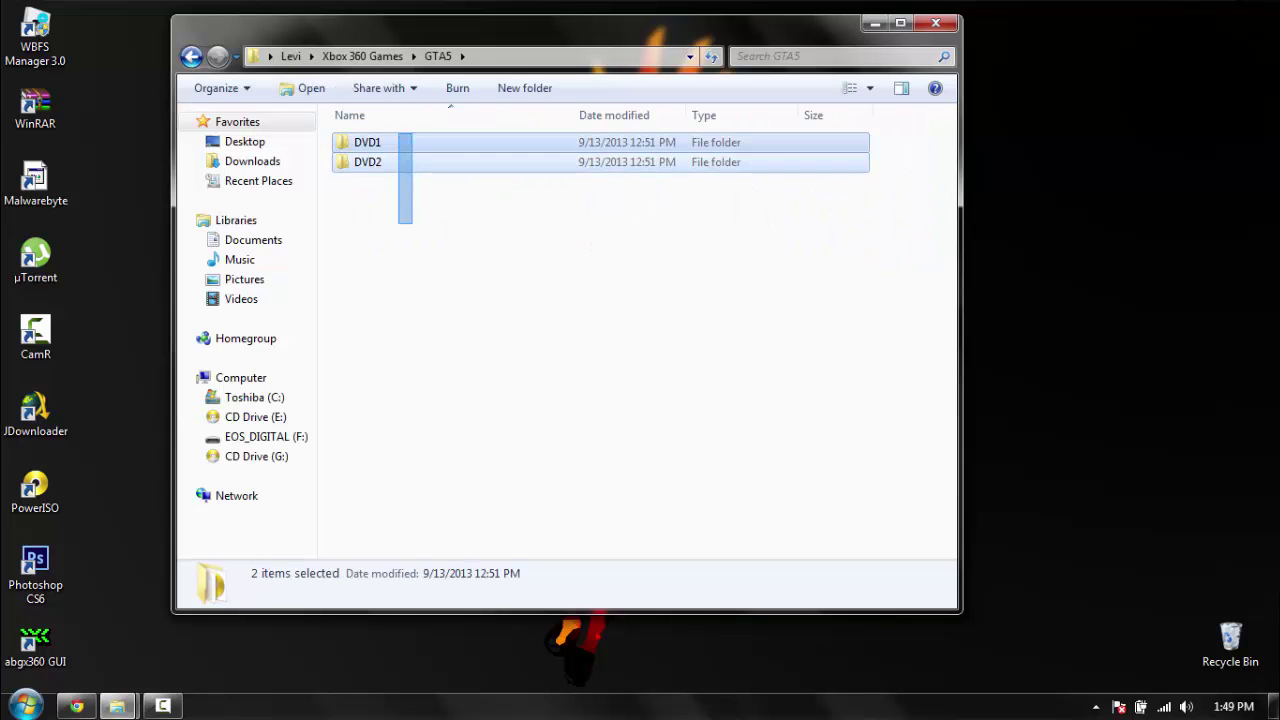
pyautogui.click(420, 200)
pyautogui.doubleClick(400, 142)
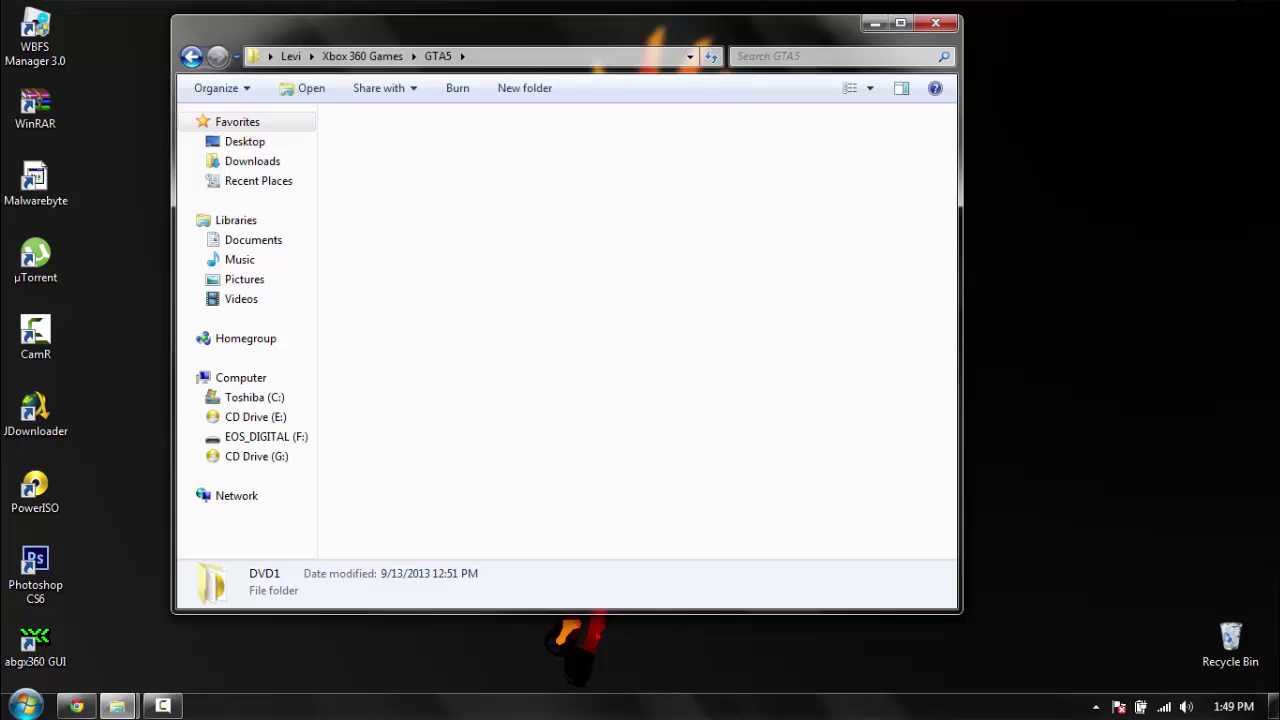
pyautogui.click(400, 162)
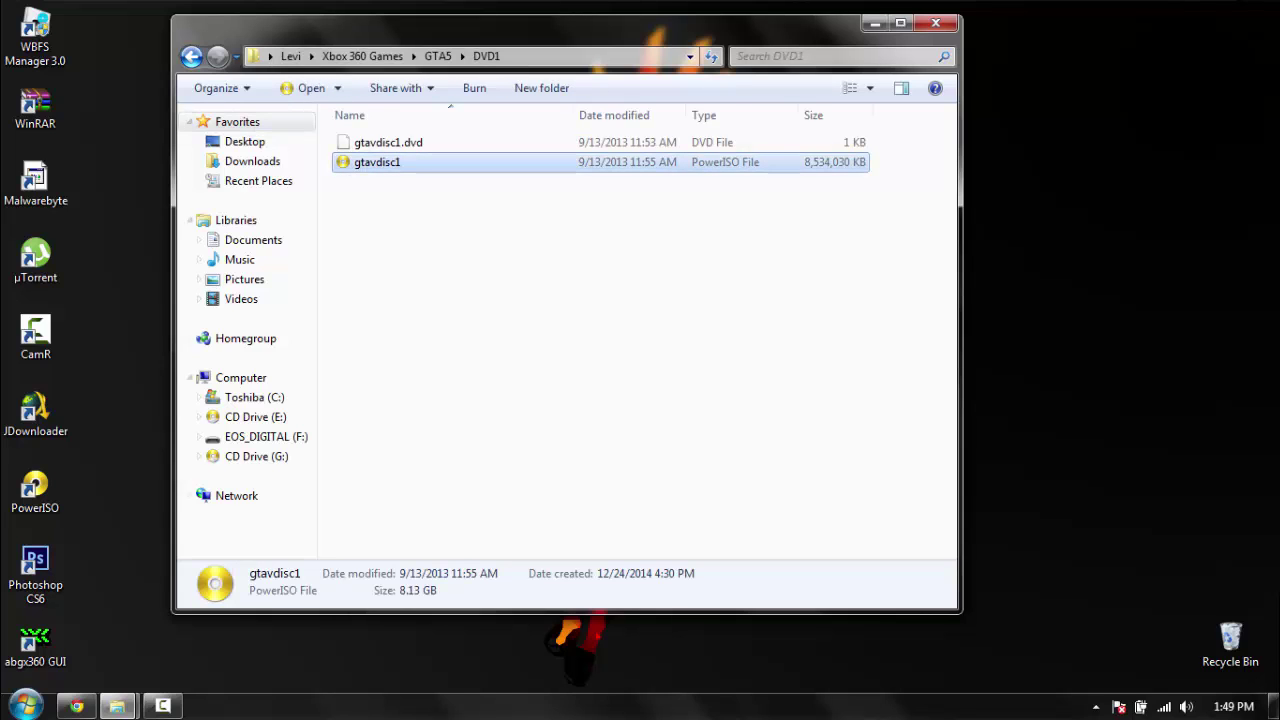
# - Examine the gtavdisc2 files in the DVD2 folder, then return to GTA5 and select both DVD folders
pyautogui.click(191, 56)
pyautogui.click(400, 162)
pyautogui.doubleClick(400, 162)
pyautogui.moveTo(420, 276); pyautogui.dragTo(334, 136)
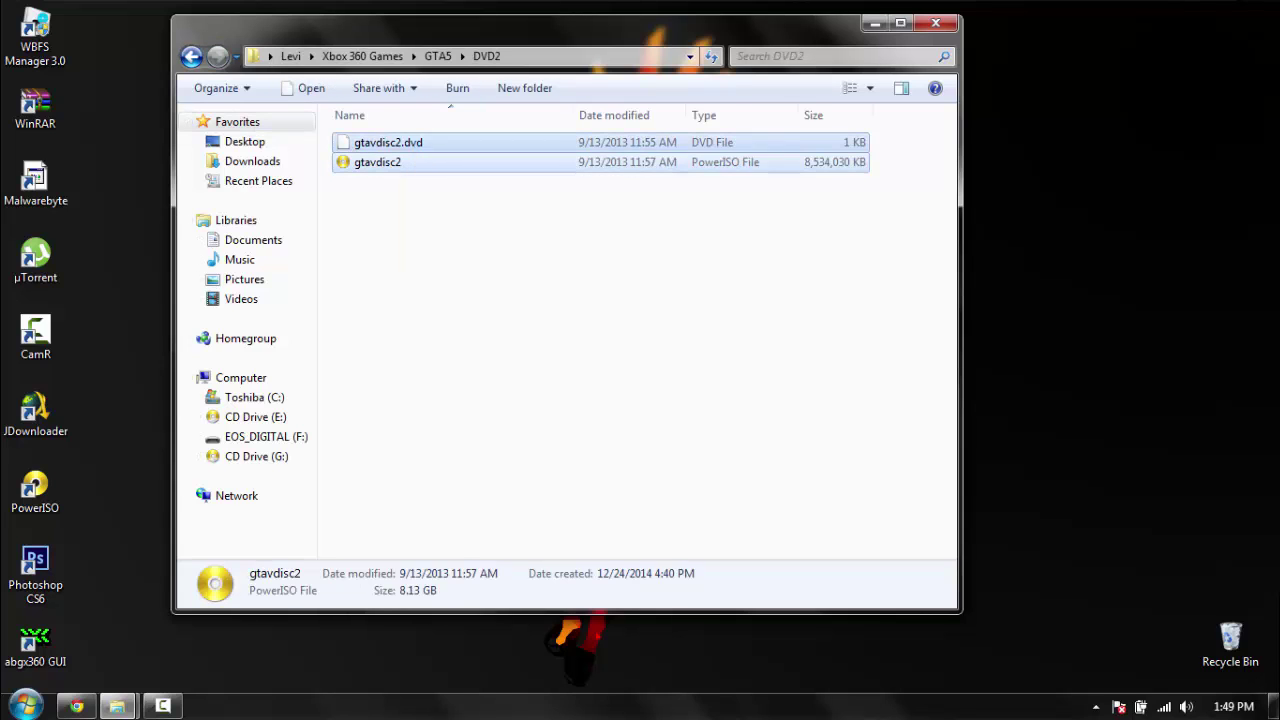
pyautogui.click(420, 220)
pyautogui.click(191, 56)
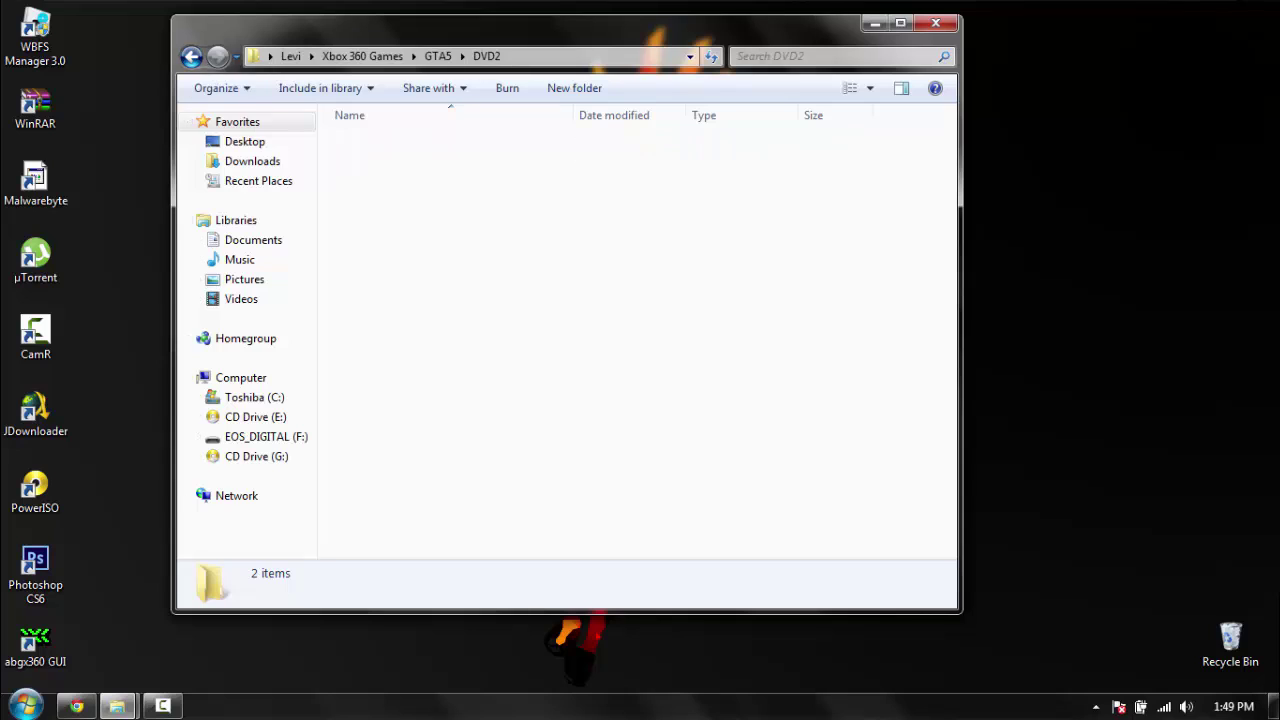
pyautogui.moveTo(381, 207); pyautogui.dragTo(365, 130)
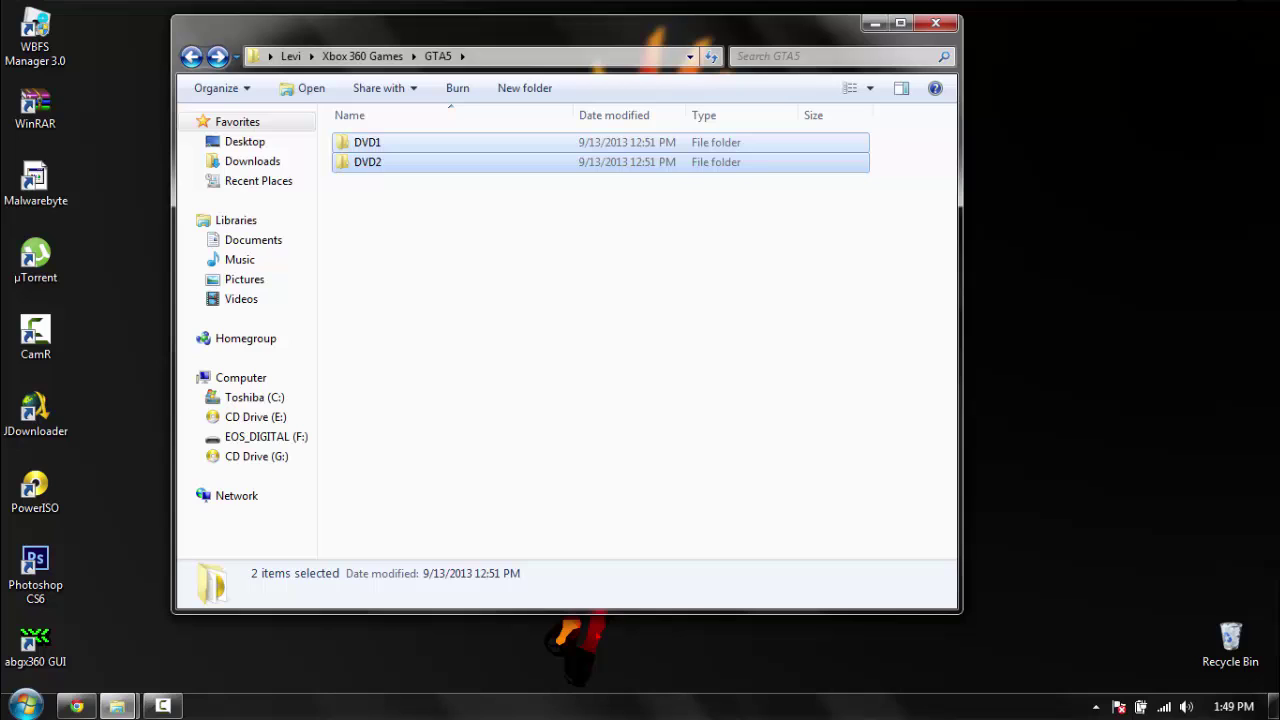
# - Launch abgx360 GUI and close the open Downloads and GTA5 folder windows
pyautogui.click(35, 645)
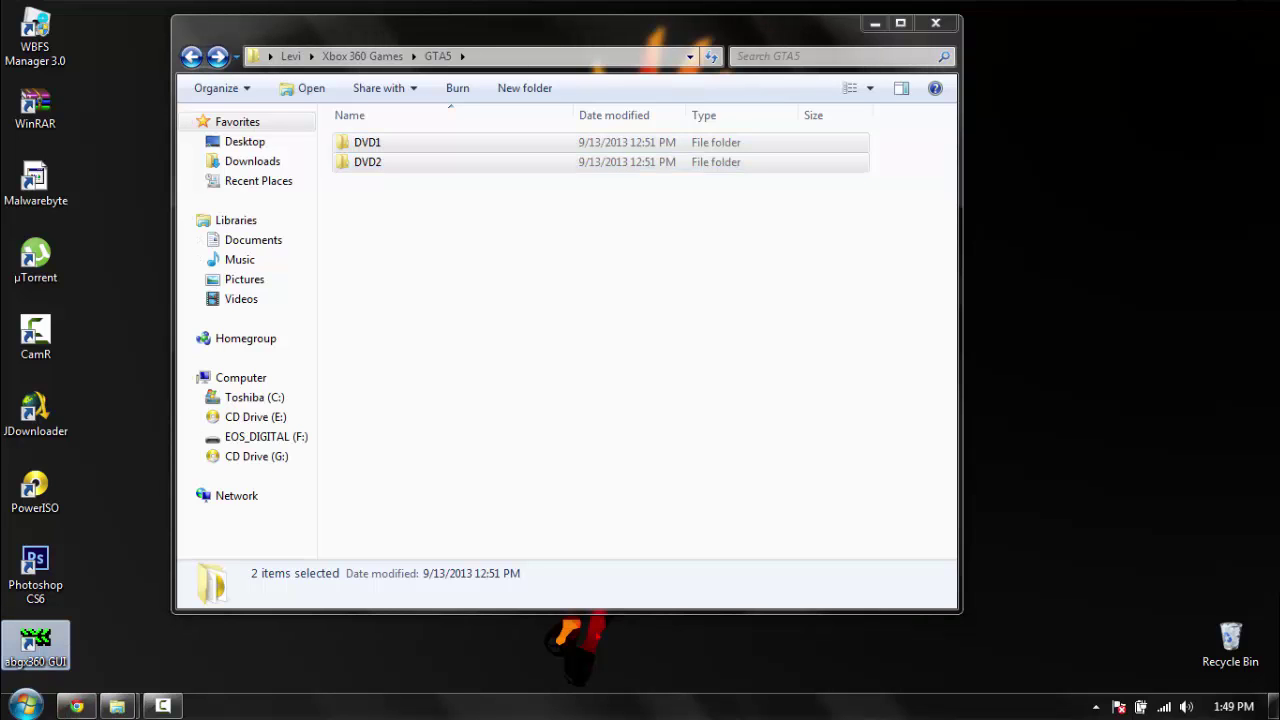
pyautogui.click(874, 23)
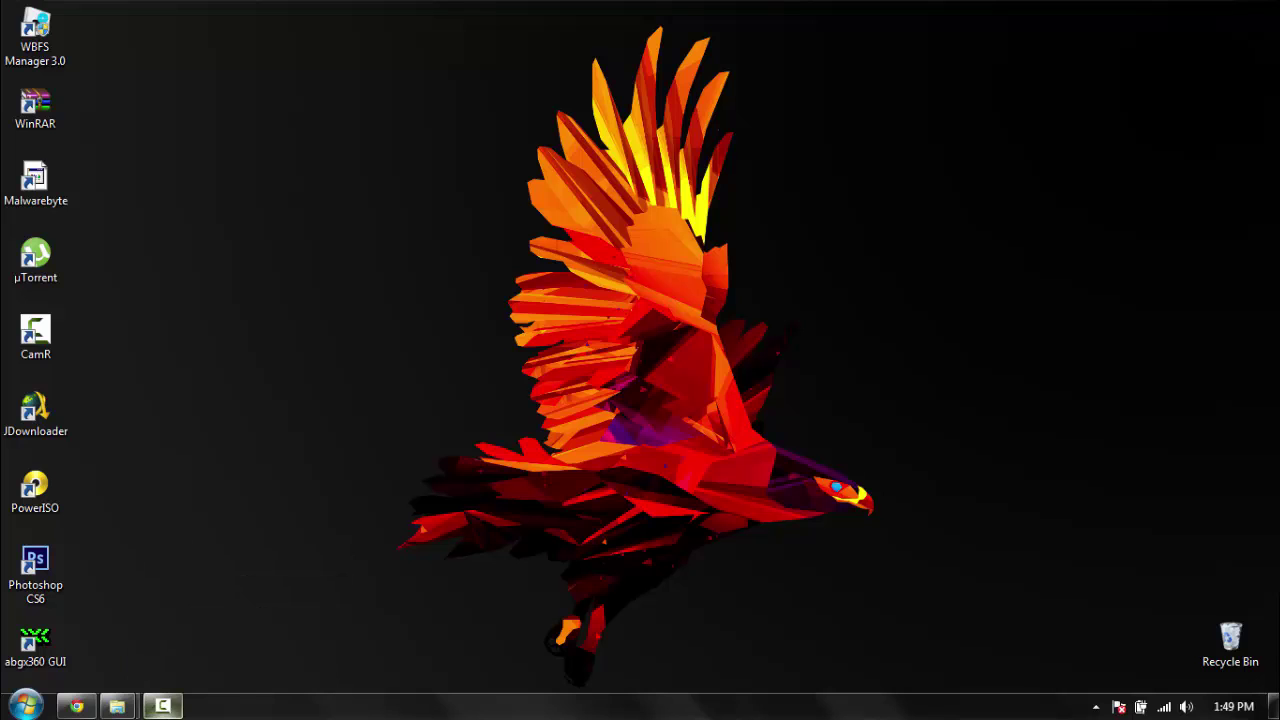
pyautogui.moveTo(117, 706)
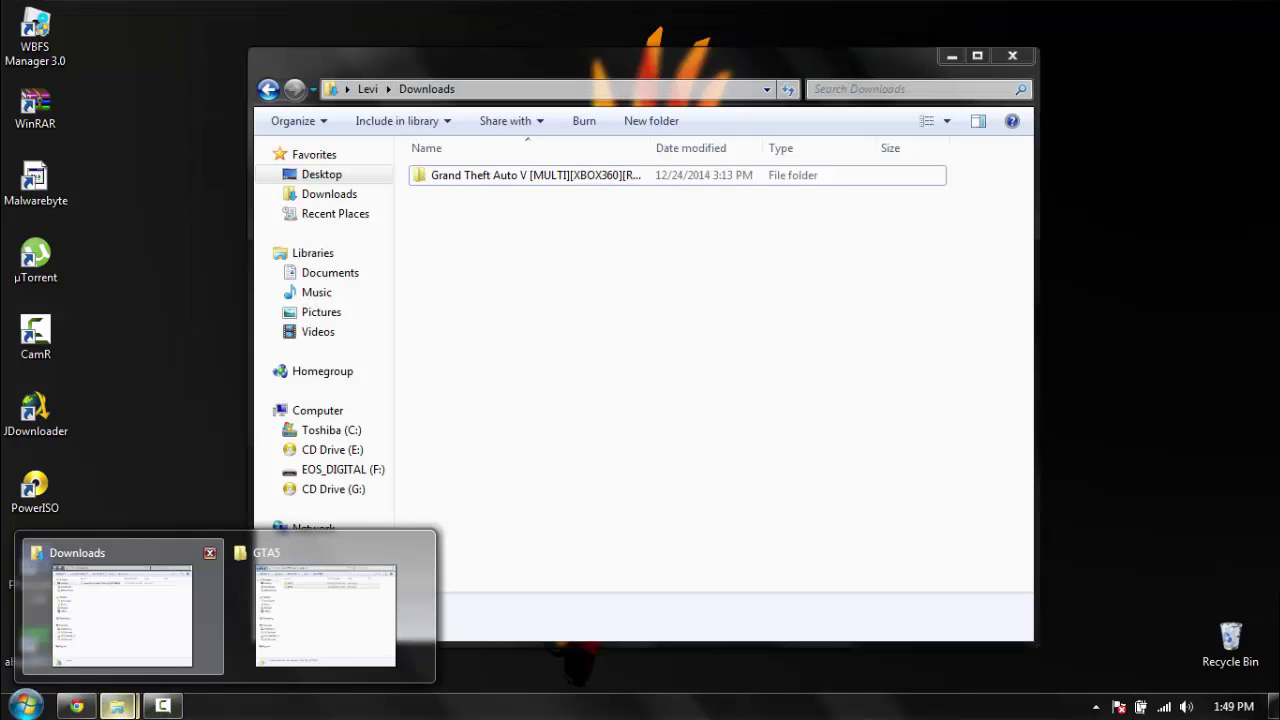
pyautogui.click(209, 552)
pyautogui.click(209, 552)
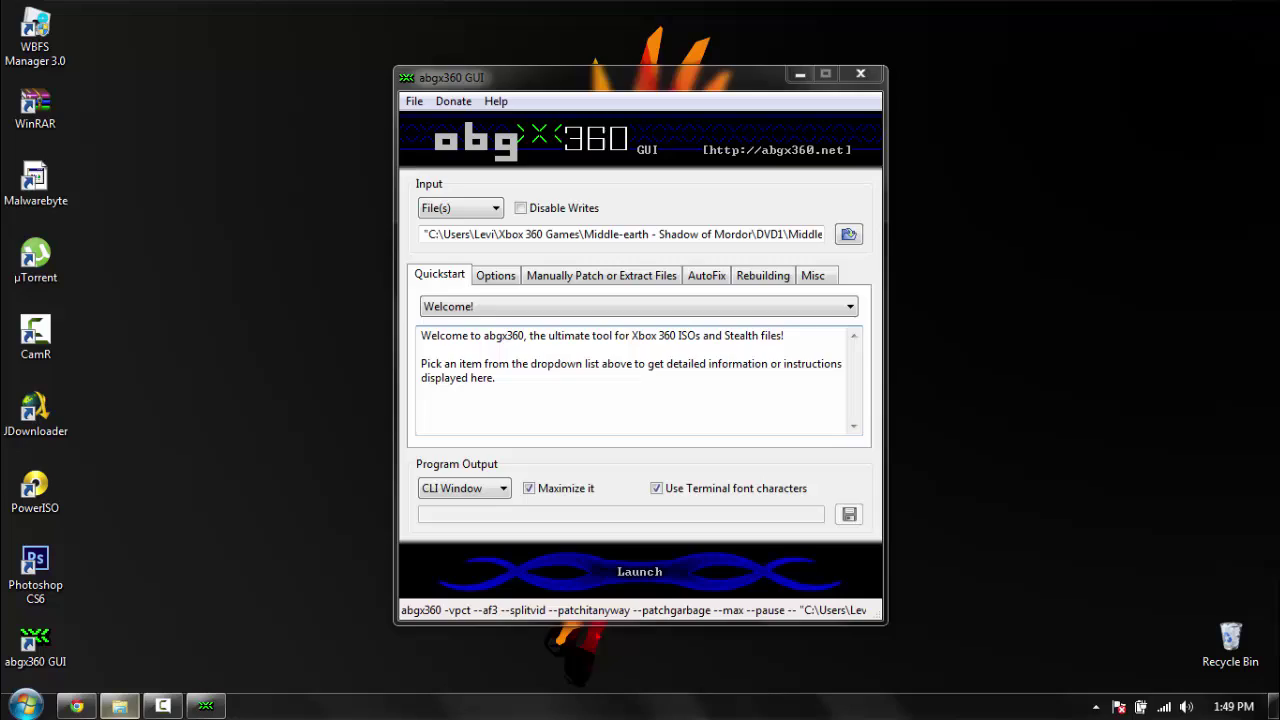
pyautogui.moveTo(640, 76); pyautogui.dragTo(643, 53)
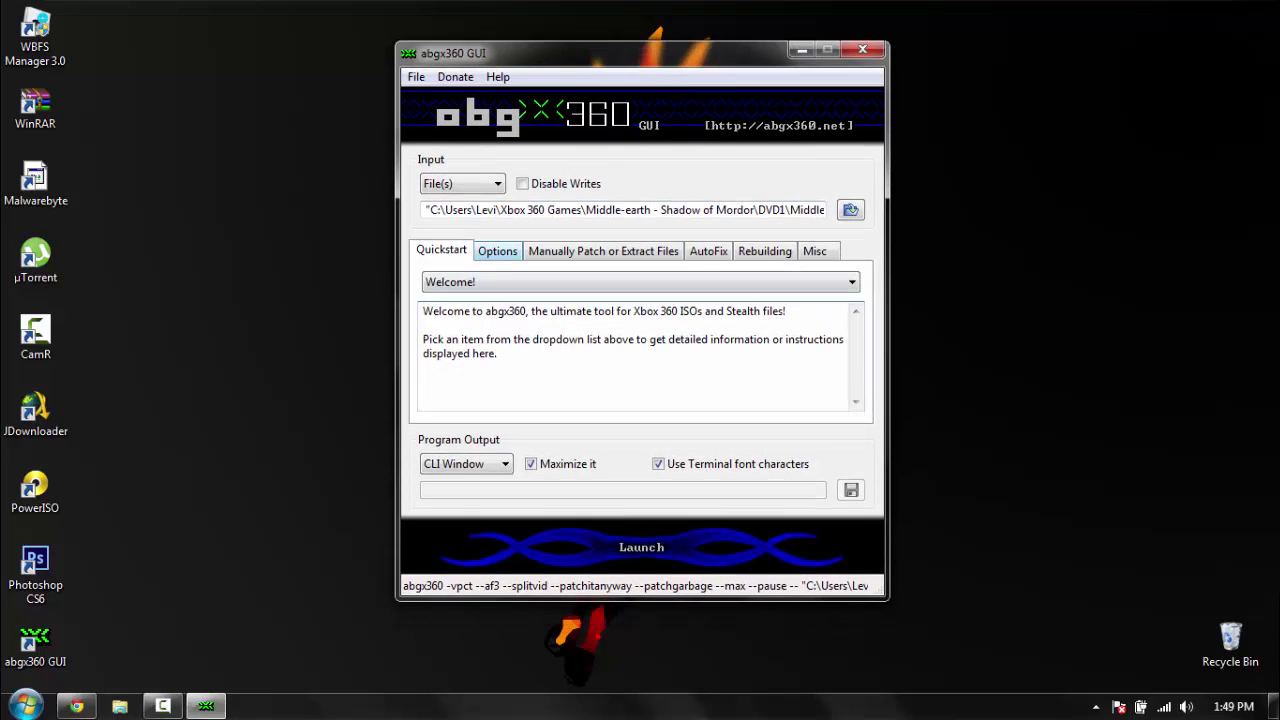
# - Review the abgx360 settings for general options, manual patching, AutoFix, rebuilding and miscellaneous behaviour
pyautogui.click(497, 251)
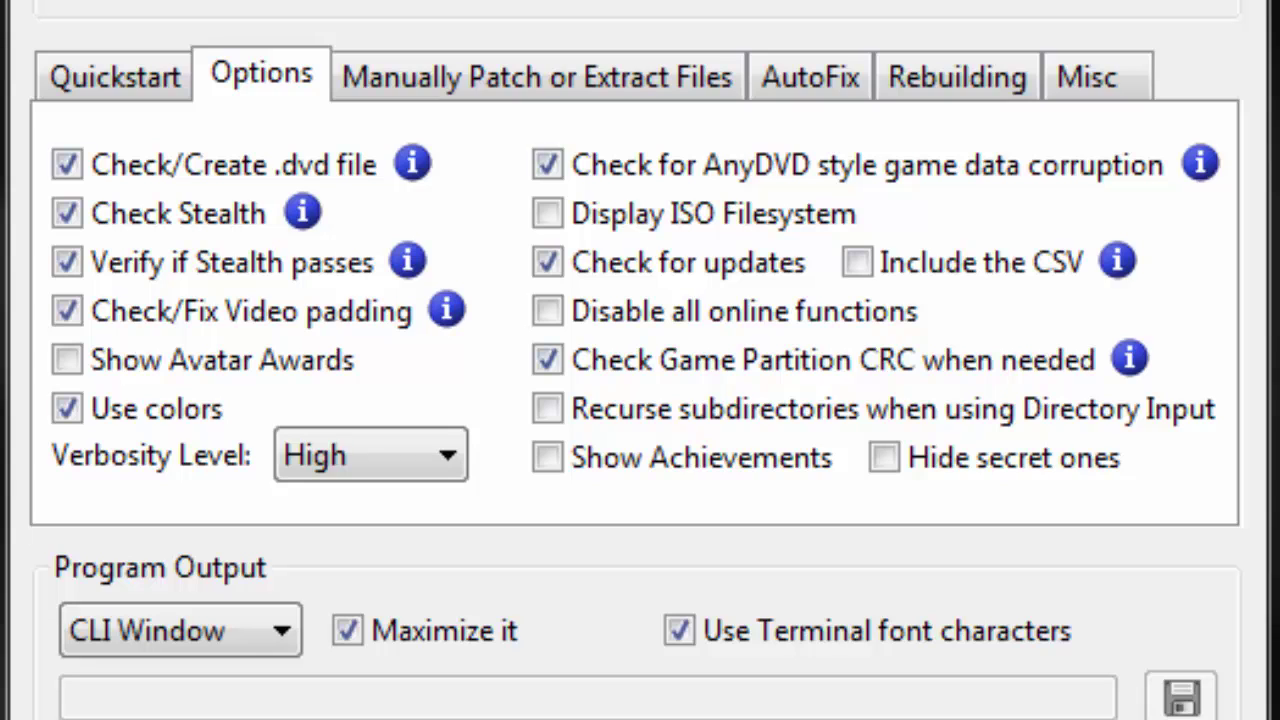
pyautogui.click(537, 77)
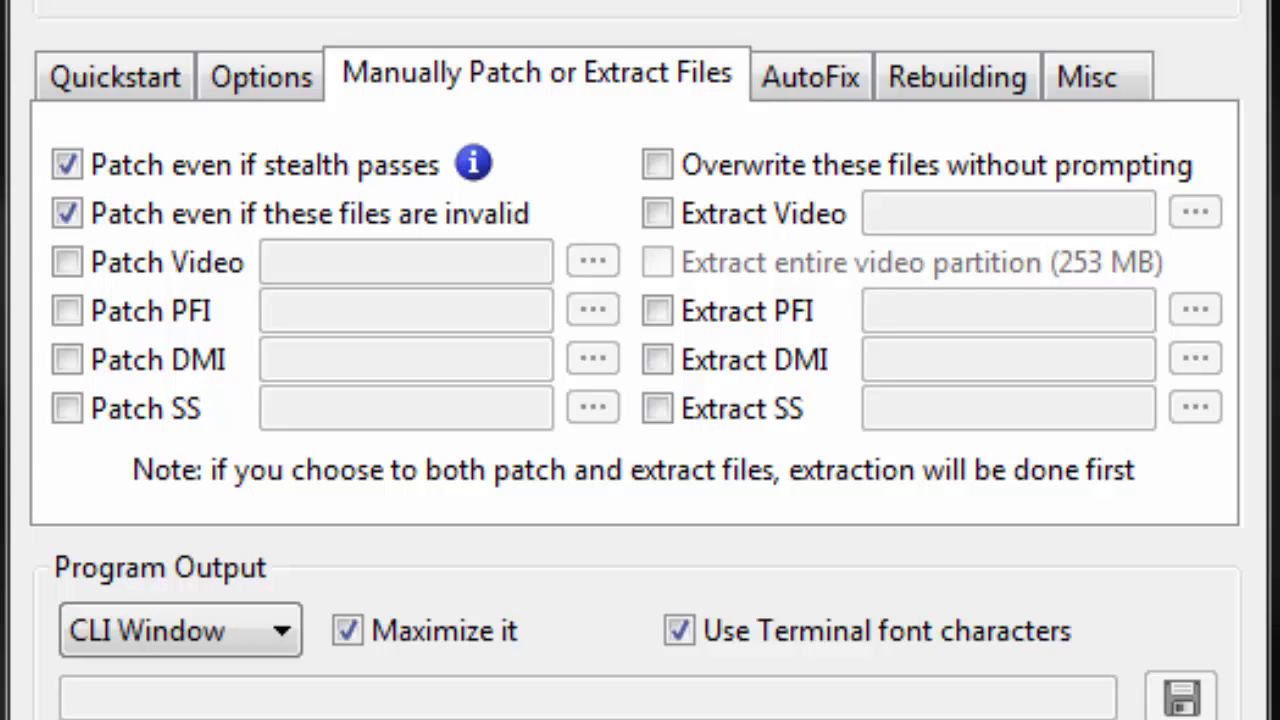
pyautogui.click(810, 77)
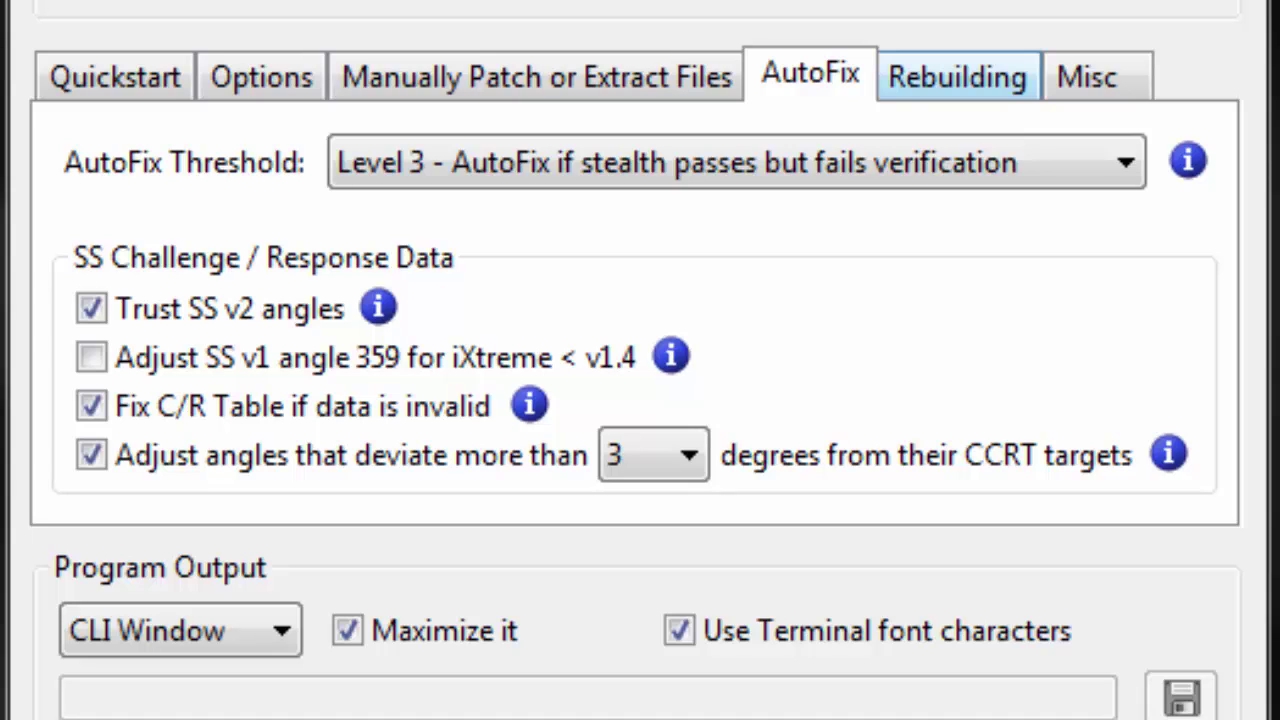
pyautogui.click(736, 162)
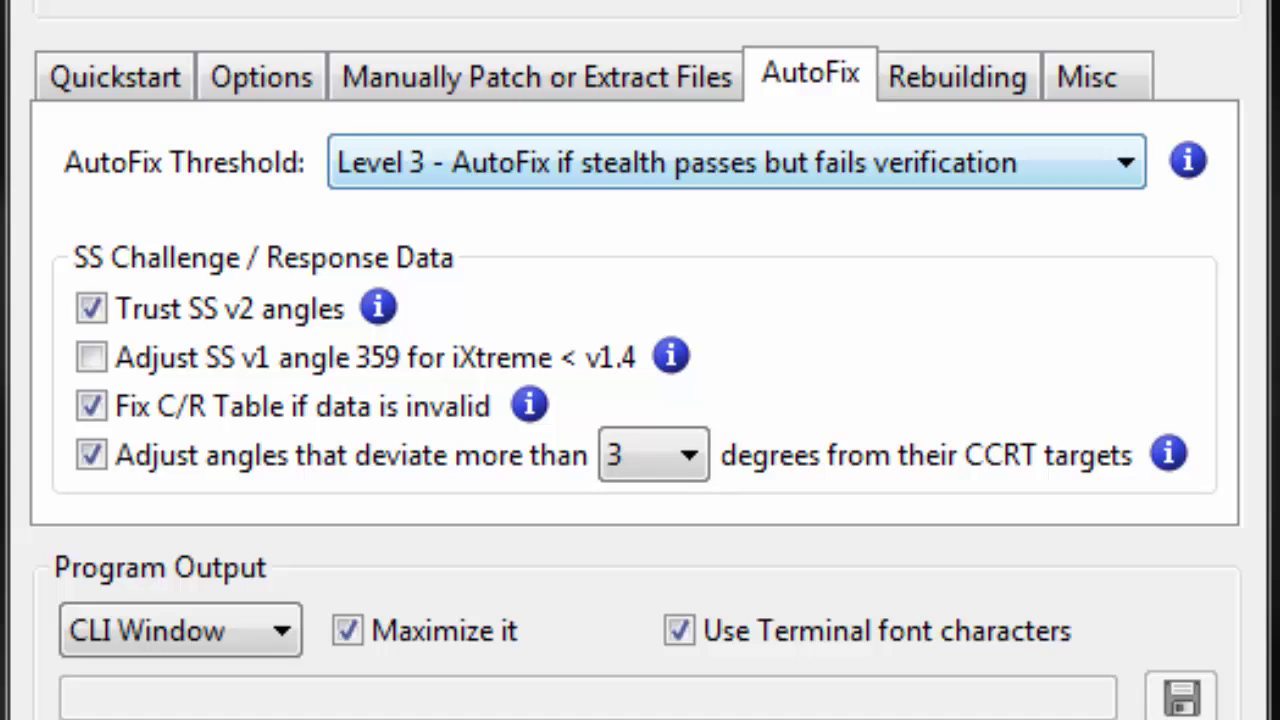
pyautogui.click(957, 76)
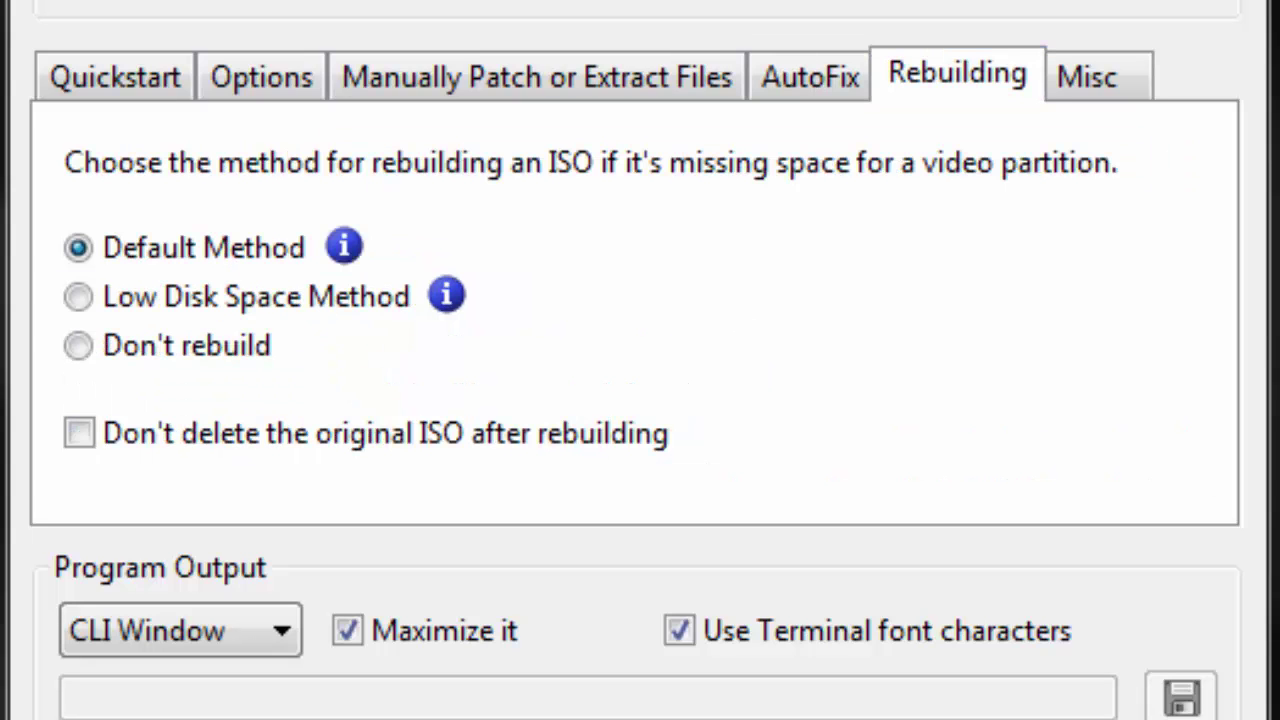
pyautogui.click(1098, 77)
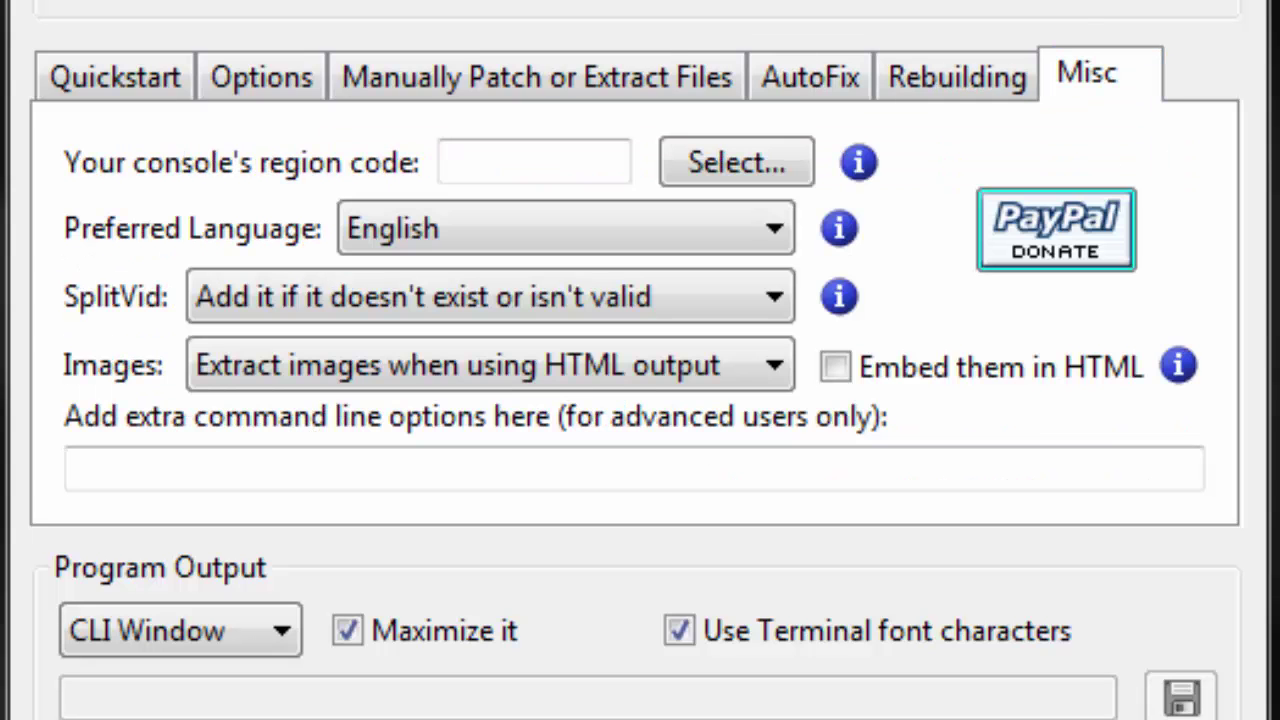
# - Set the console's region code to NTSC/U and save the abgx360 settings as Default
pyautogui.click(737, 162)
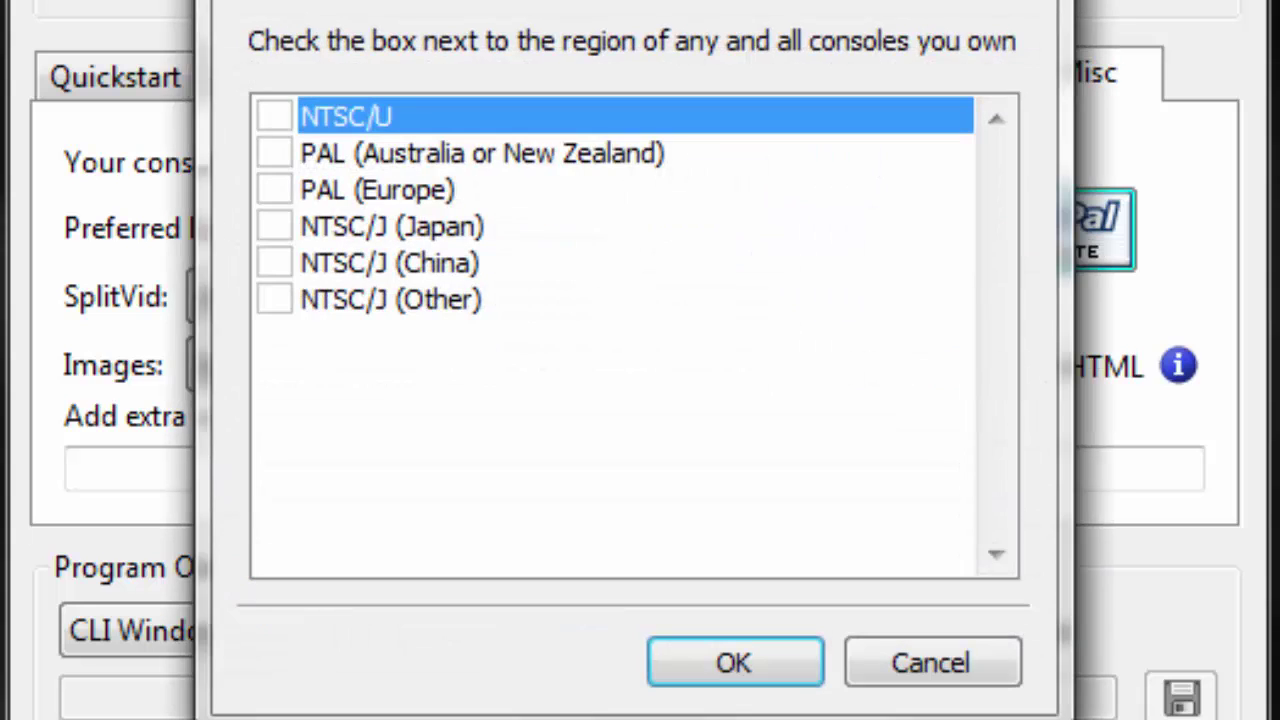
pyautogui.press('space')
pyautogui.click(734, 662)
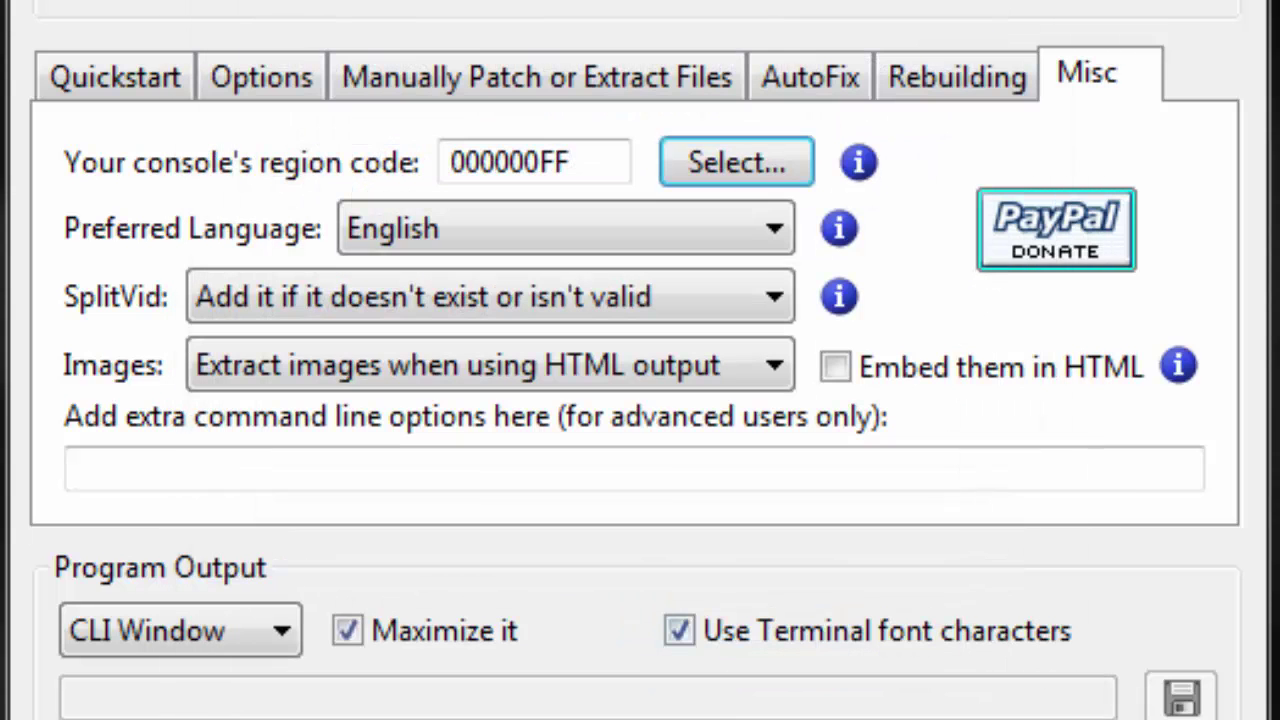
pyautogui.click(40, 2)
pyautogui.hotkey('ctrl', 's')
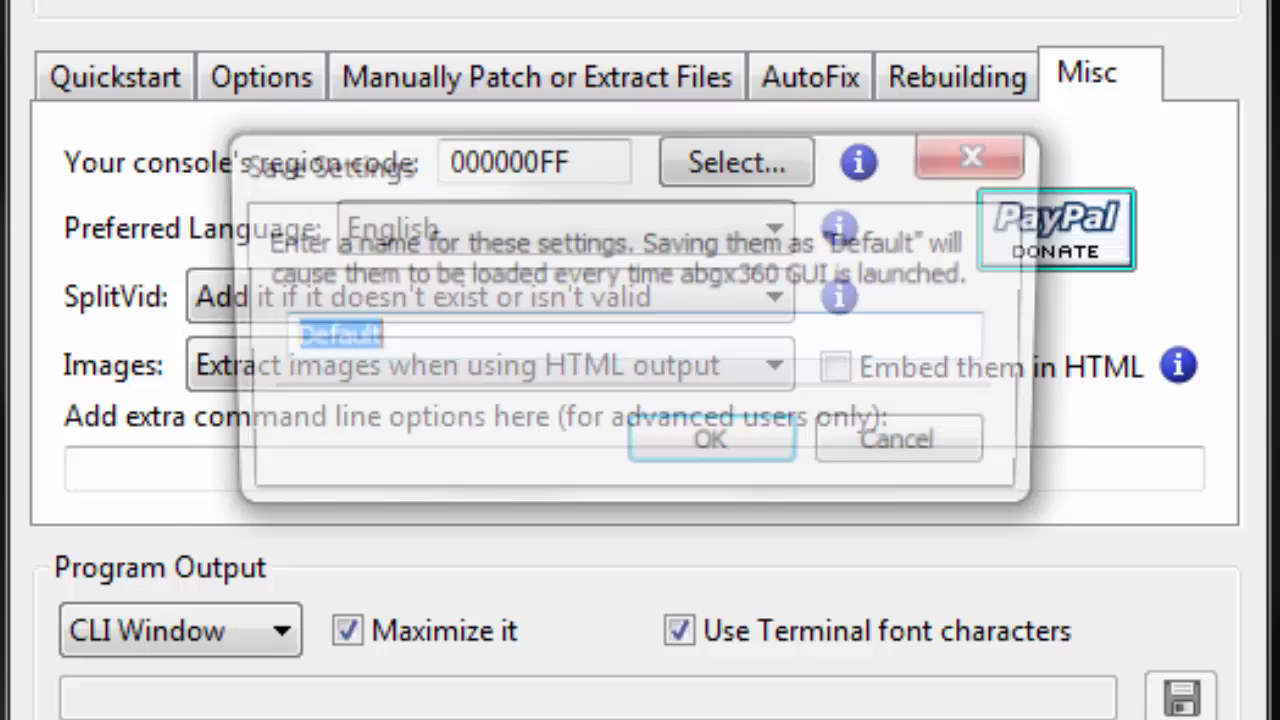
pyautogui.click(714, 446)
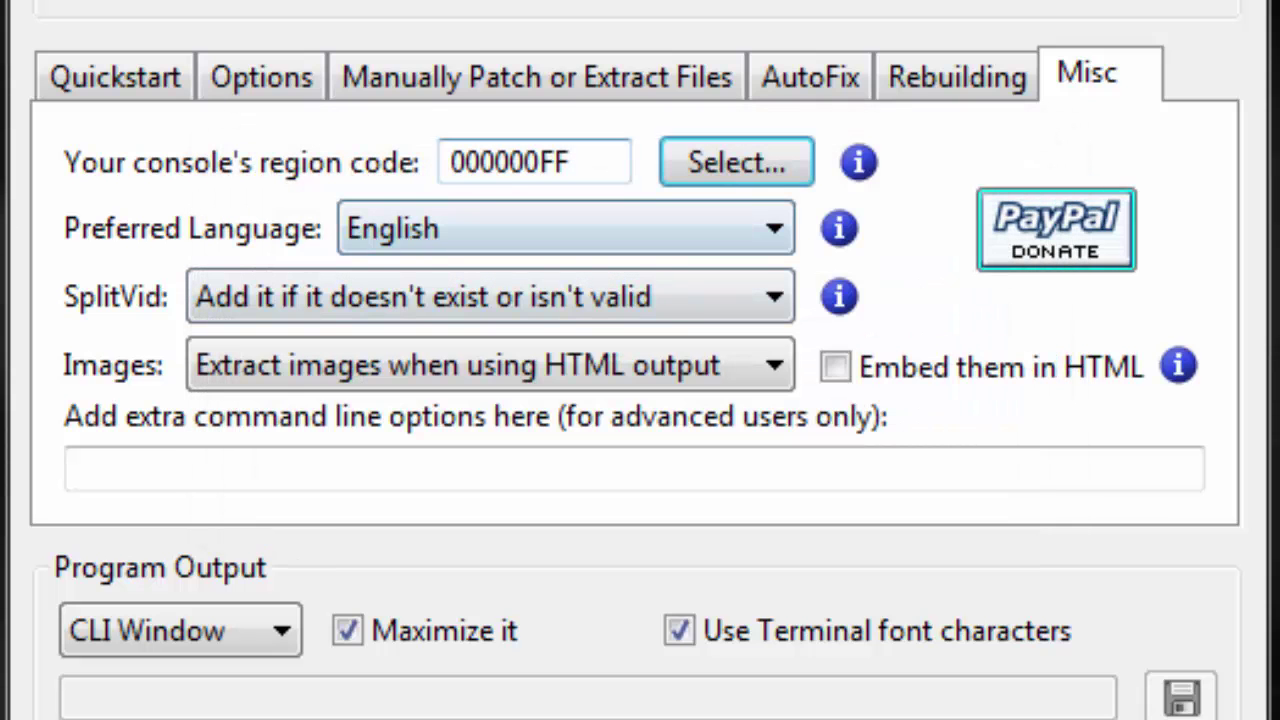
# - Check the choices for the SplitVid setting without changing it, then return to the Quickstart page
pyautogui.press('space')
pyautogui.press('Return')
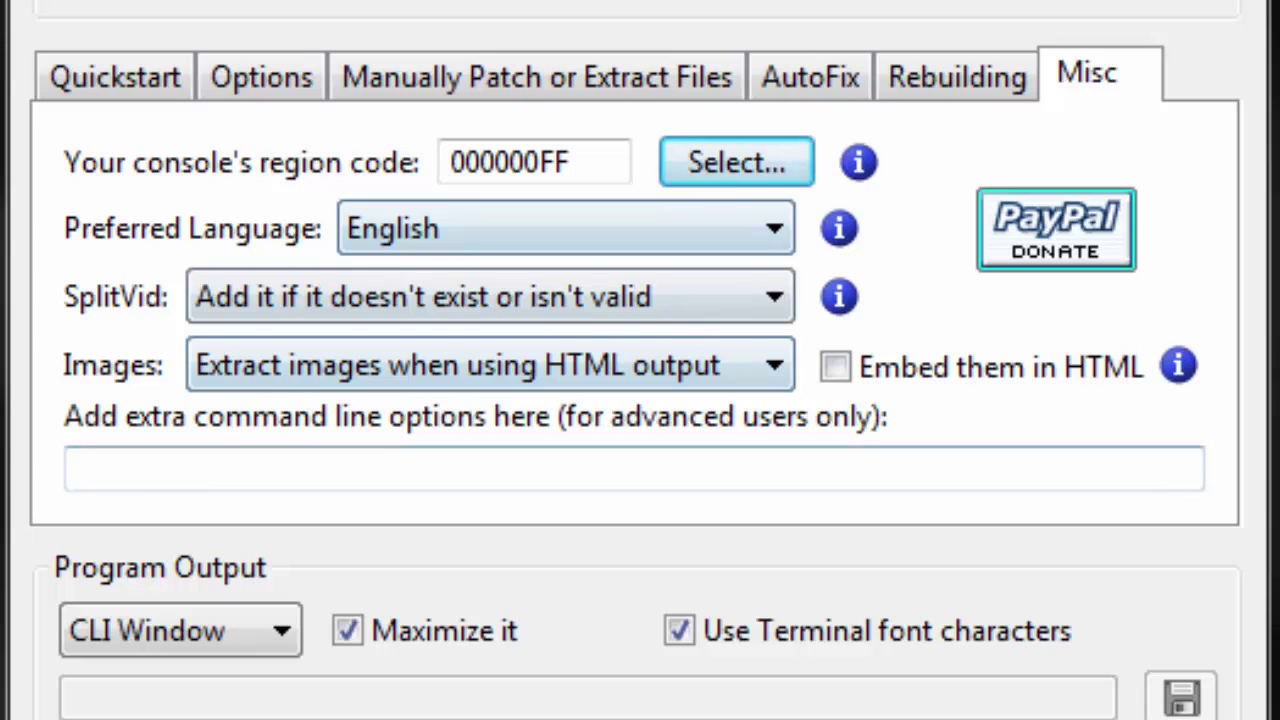
pyautogui.click(490, 296)
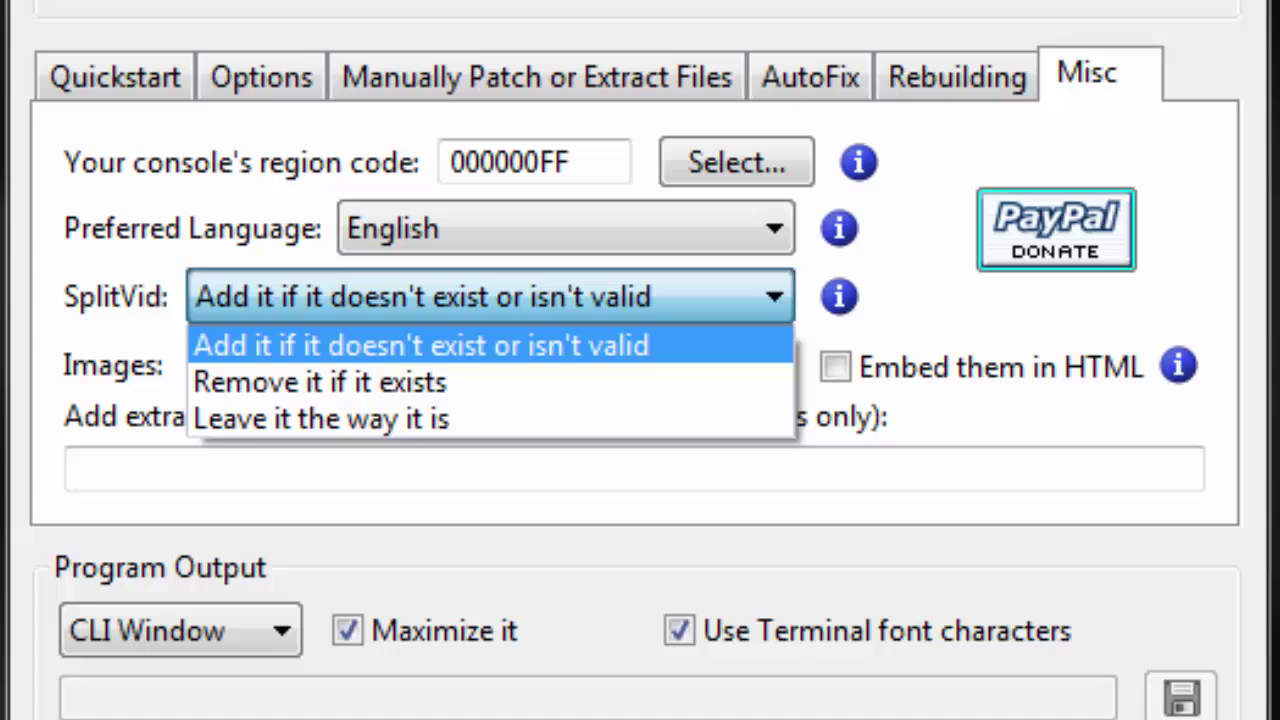
pyautogui.click(490, 296)
pyautogui.click(114, 77)
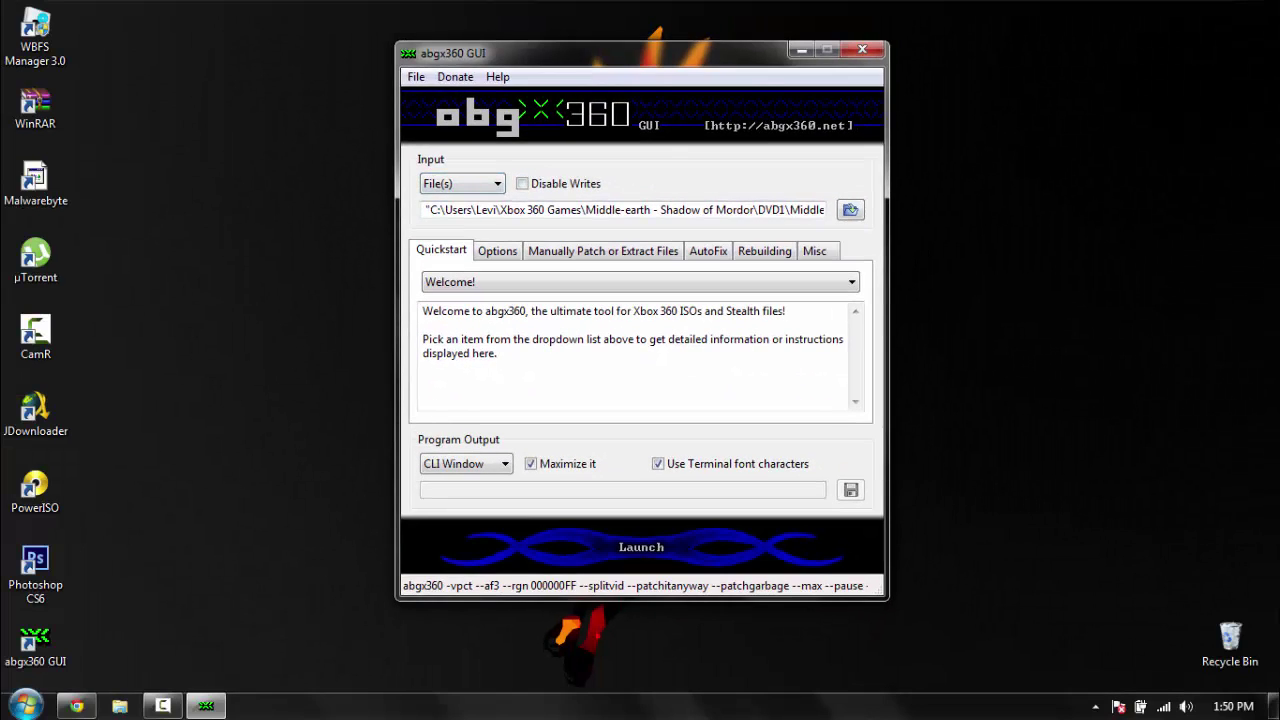
# - Load gtavdisc2.iso from the DVD2 folder of Xbox 360 Games\GTA5 as the input file
pyautogui.click(850, 209)
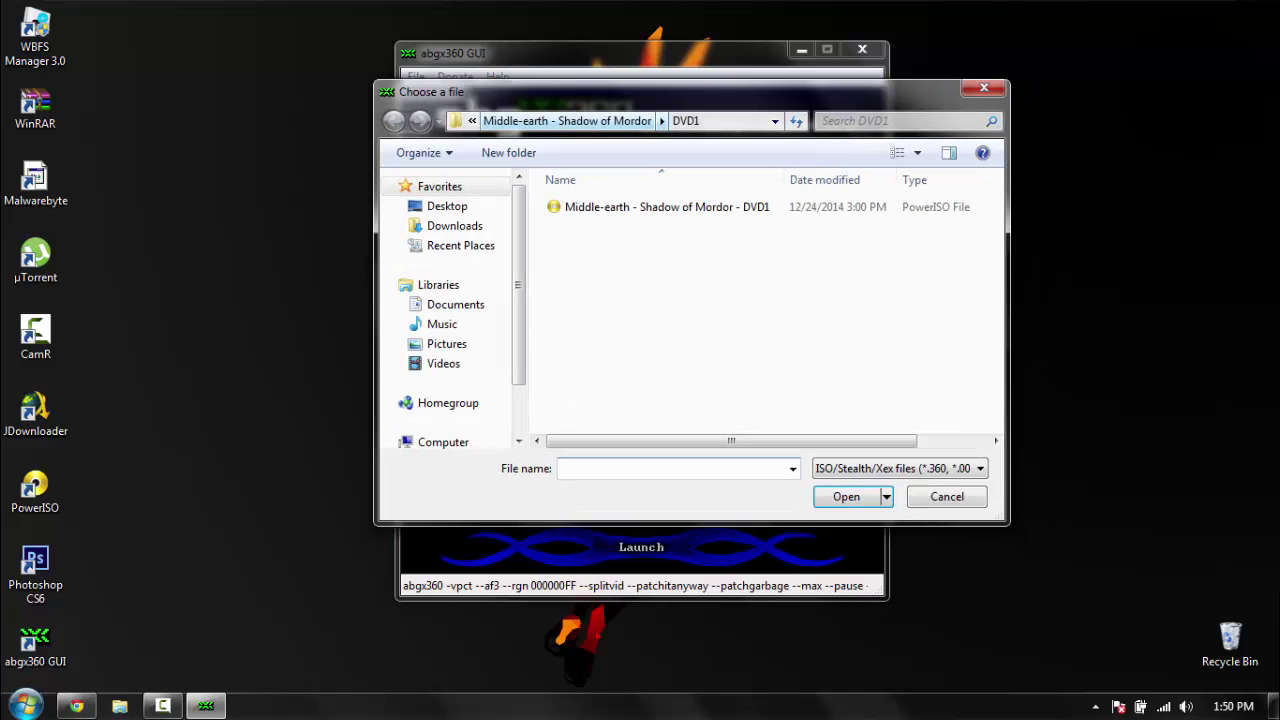
pyautogui.click(472, 120)
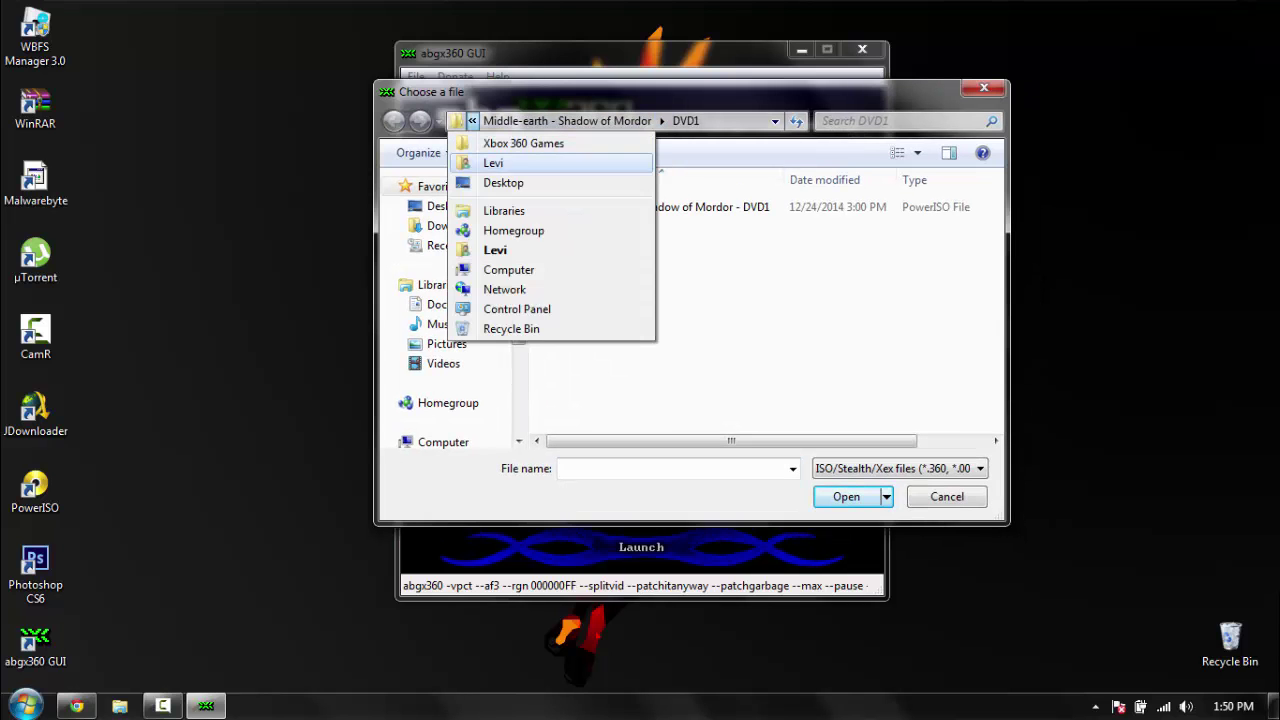
pyautogui.click(523, 143)
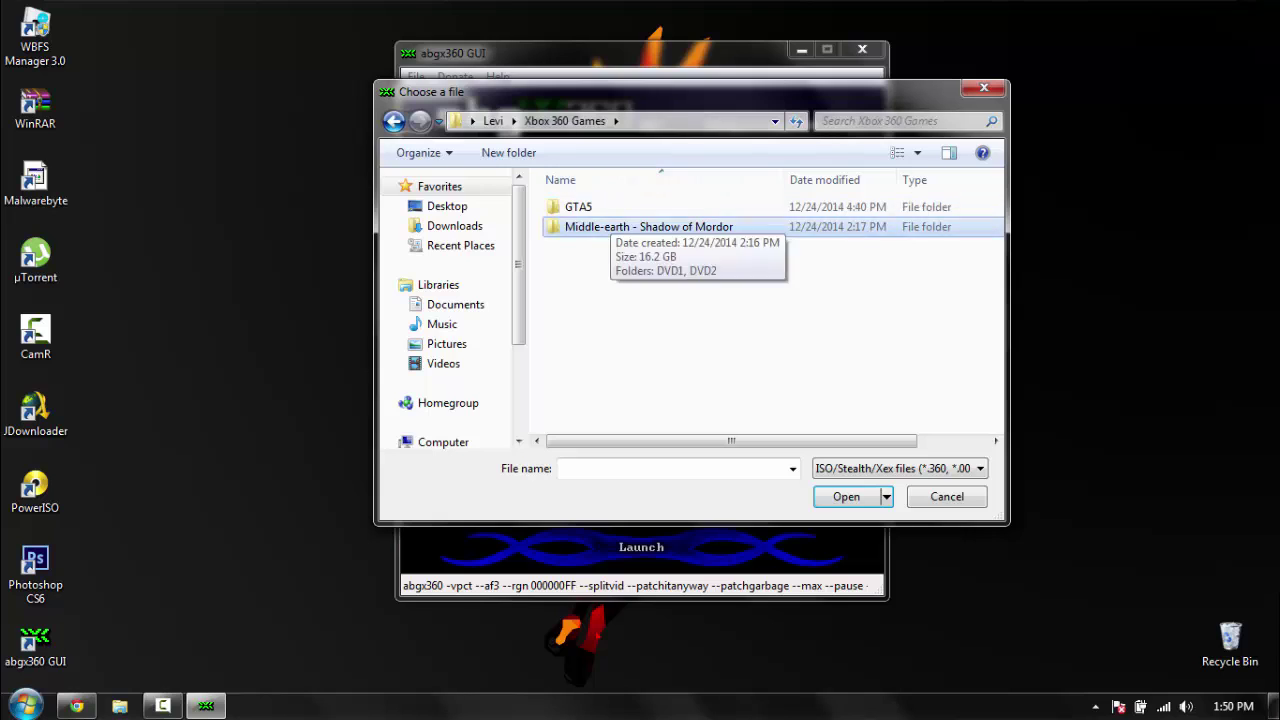
pyautogui.doubleClick(578, 207)
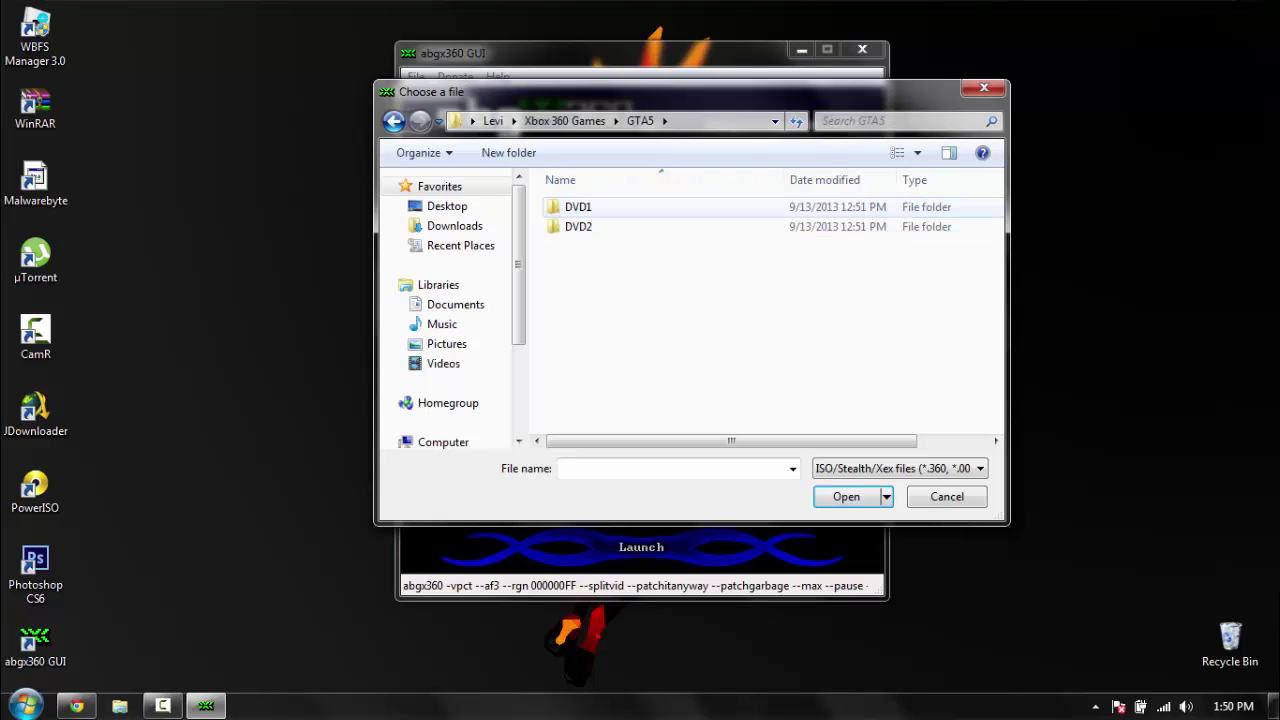
pyautogui.click(588, 207)
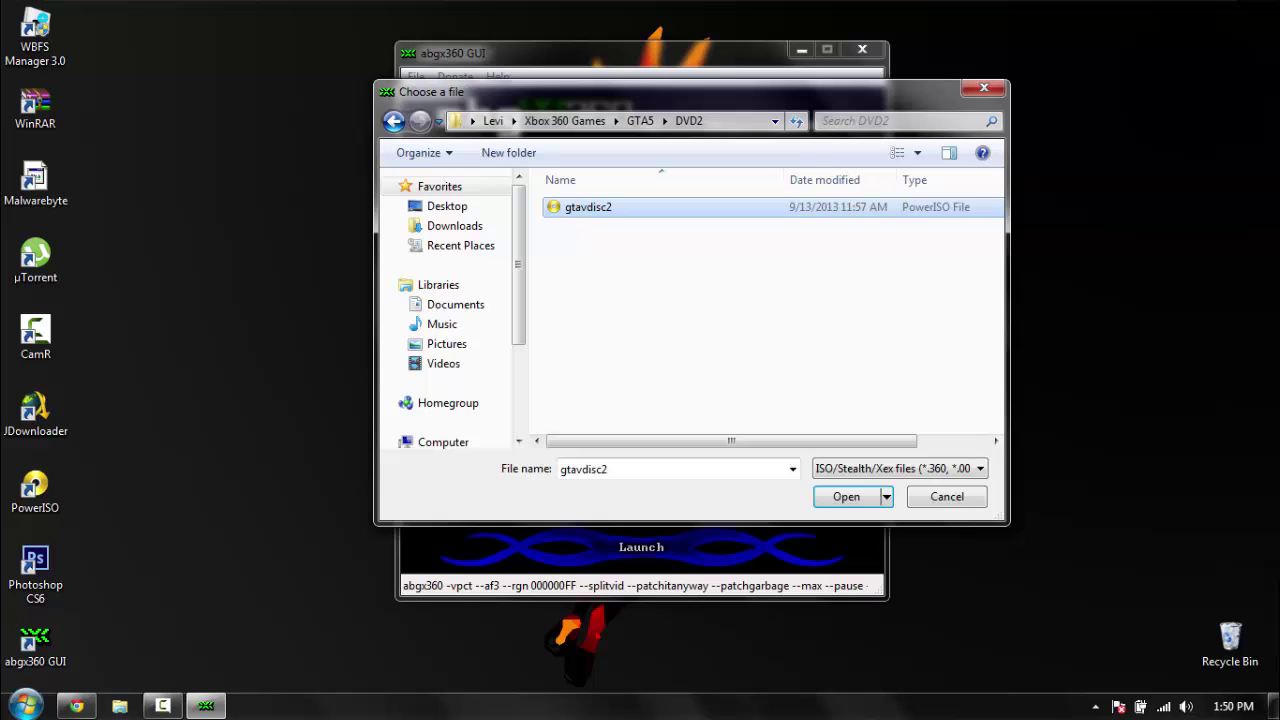
pyautogui.click(846, 496)
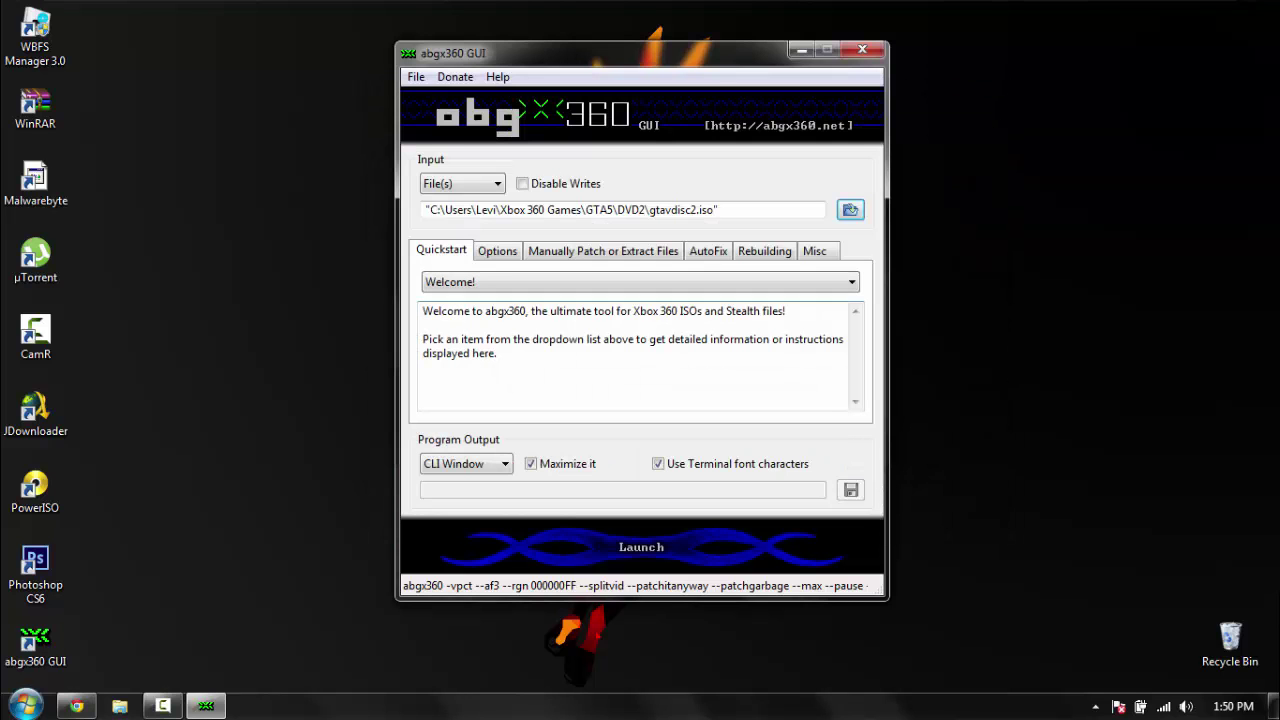
# - Run the abgx360 verification and AutoFix on the disc 2 ISO and review its output
pyautogui.click(641, 547)
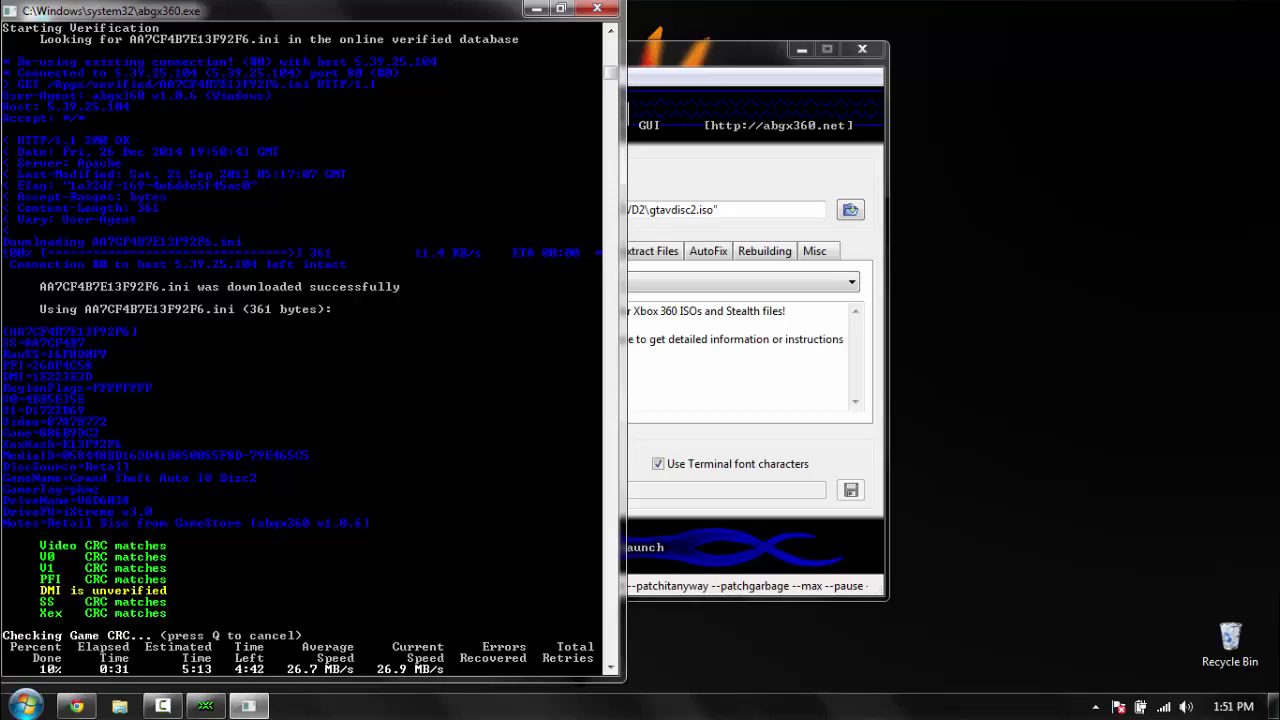
pyautogui.click(162, 706)
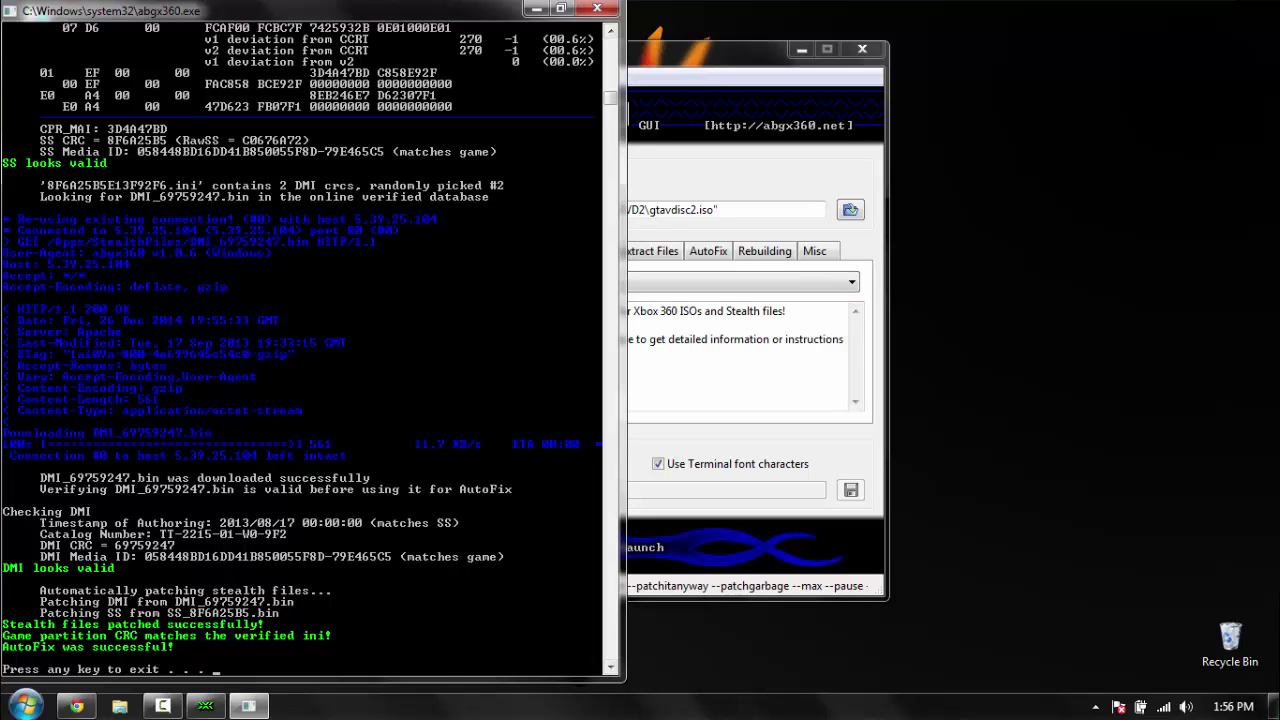
pyautogui.scroll(5, 300, 350)
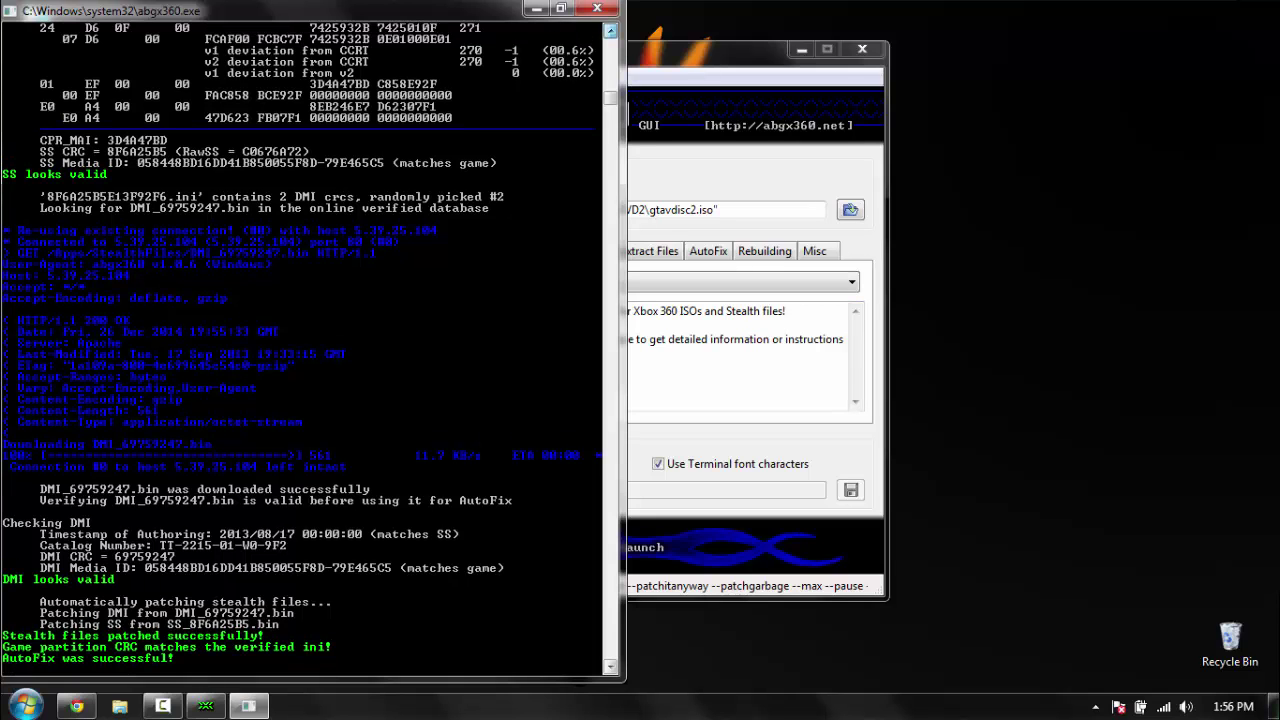
pyautogui.scroll(20, 300, 350)
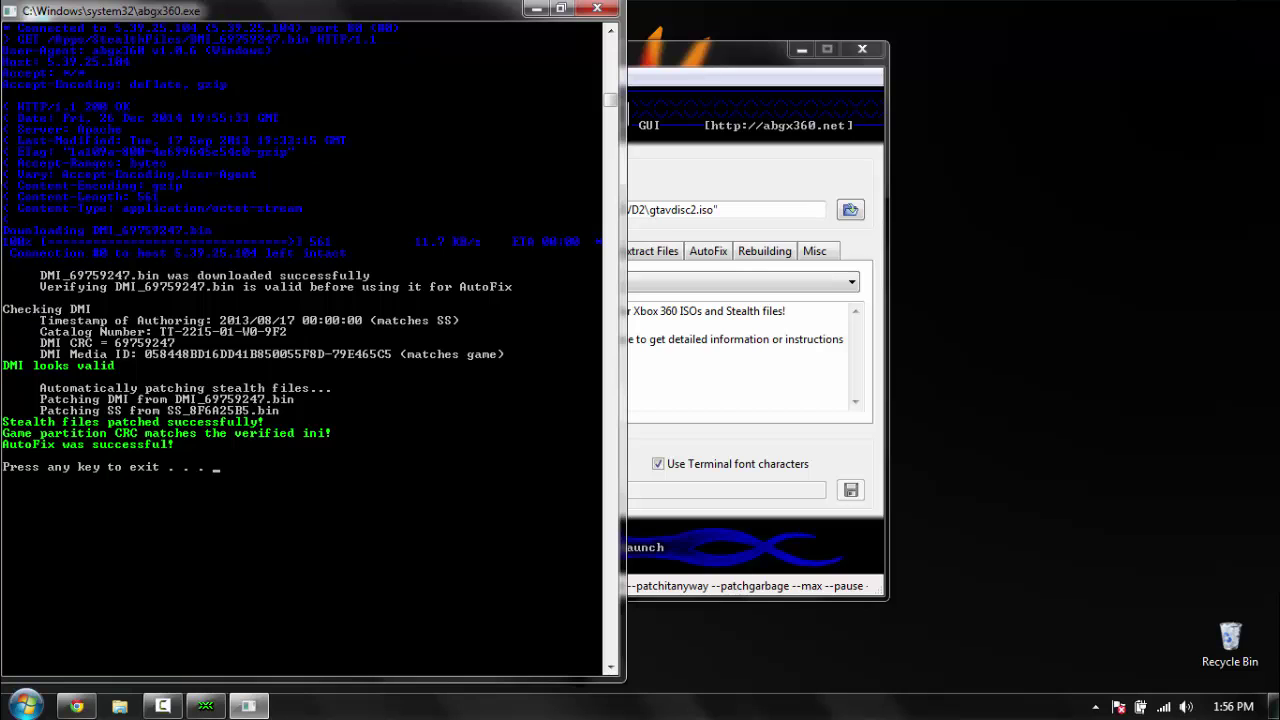
# - Review the final part of the disc 2 AutoFix report and close the finished console session
pyautogui.scroll(1, 310, 250)
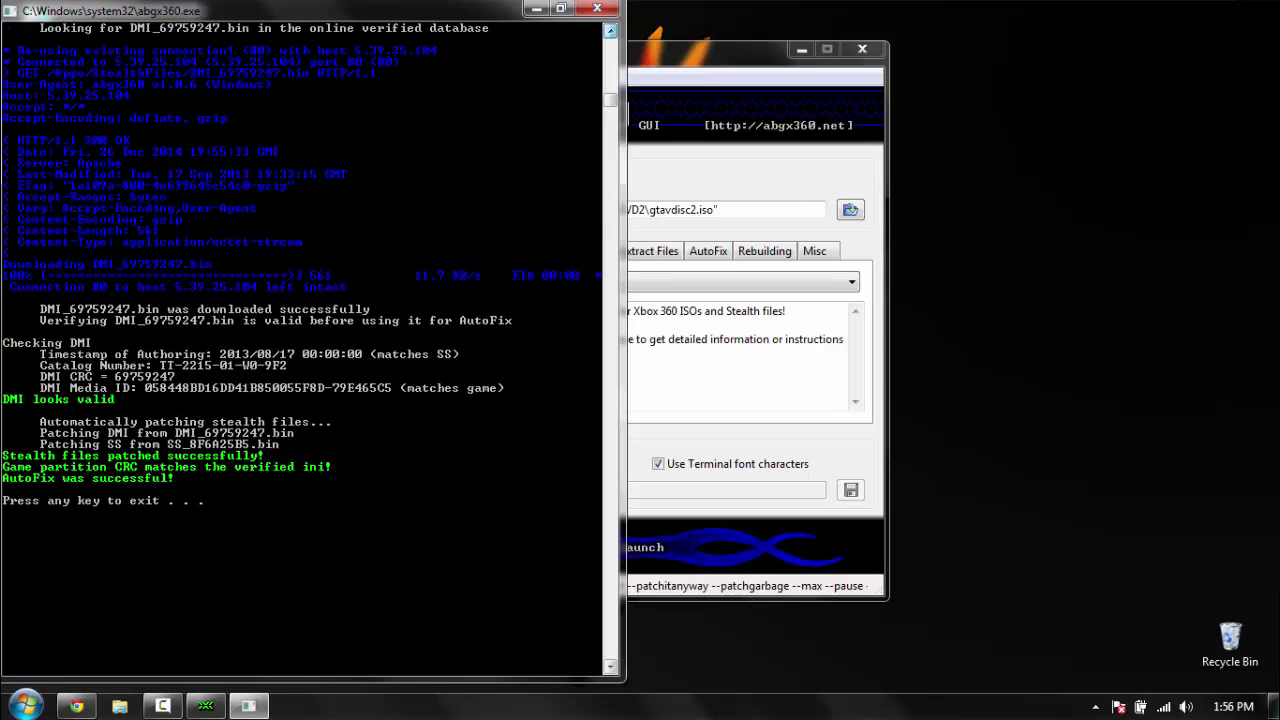
pyautogui.scroll(3, 310, 340)
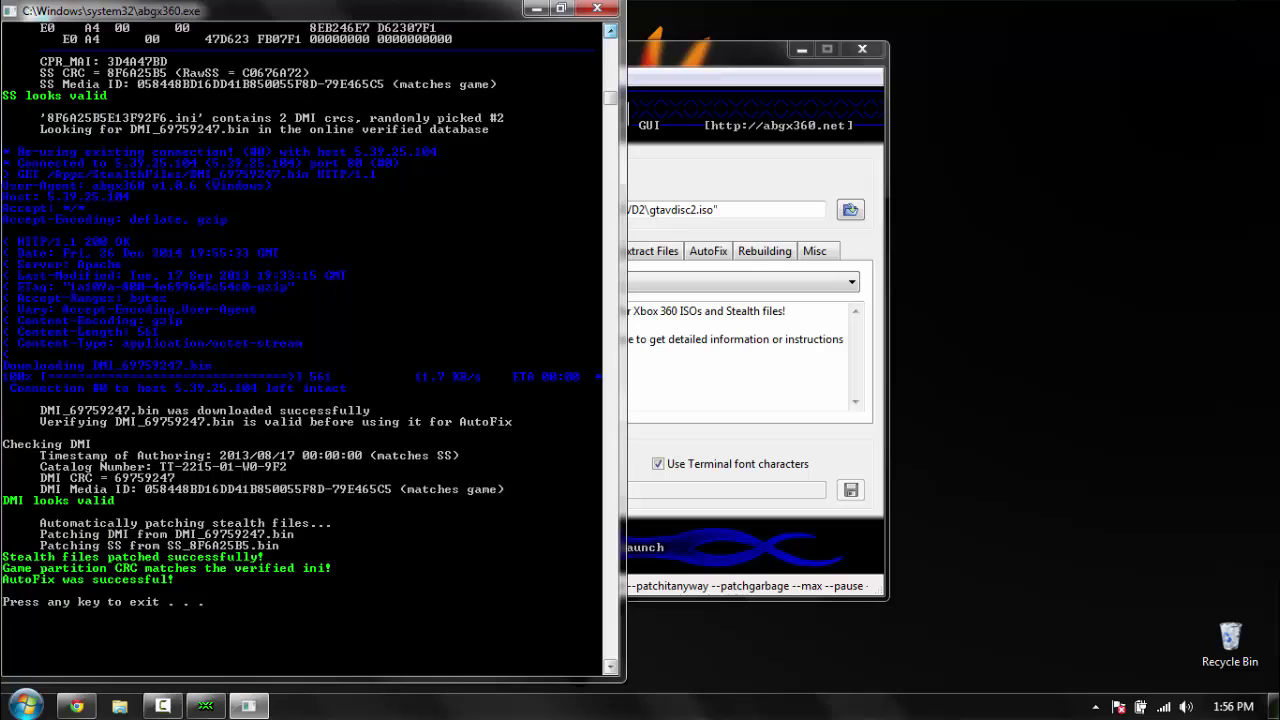
pyautogui.press('Return')
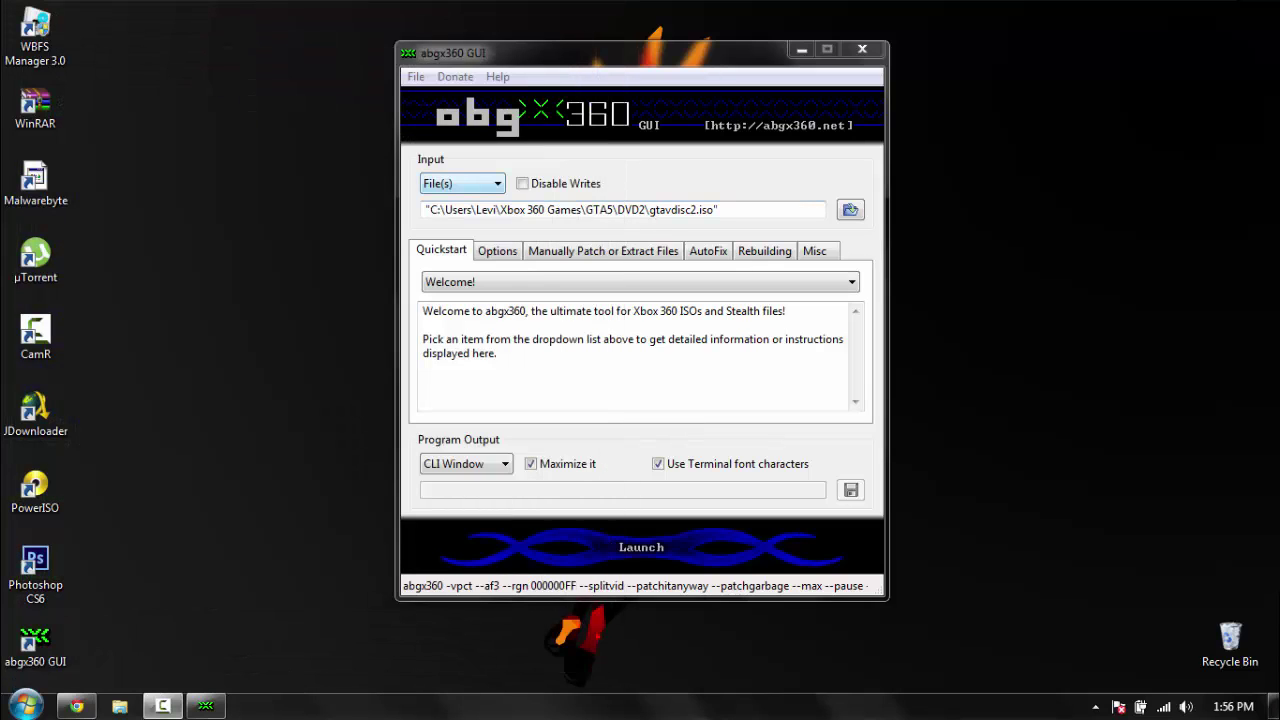
pyautogui.moveTo(640, 52); pyautogui.dragTo(506, 23)
pyautogui.moveTo(1120, 16); pyautogui.dragTo(800, 526)
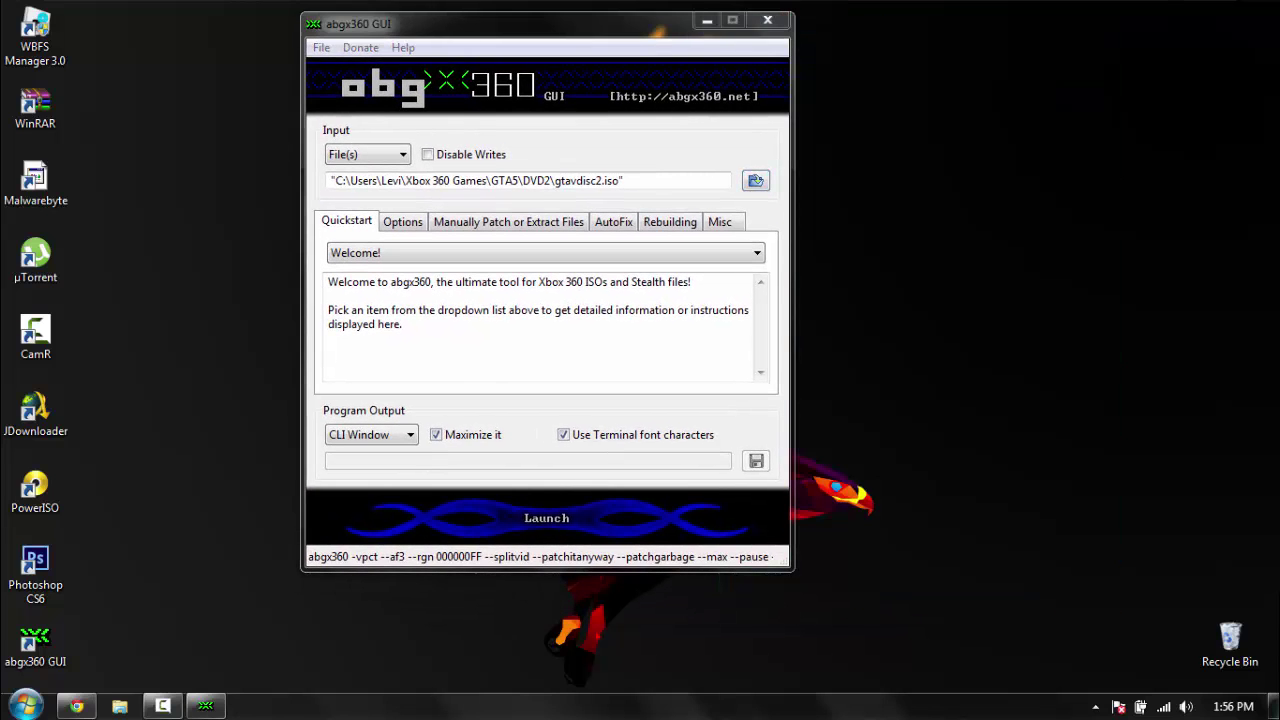
pyautogui.moveTo(1248, 16); pyautogui.dragTo(712, 400)
pyautogui.moveTo(547, 23); pyautogui.dragTo(594, 14)
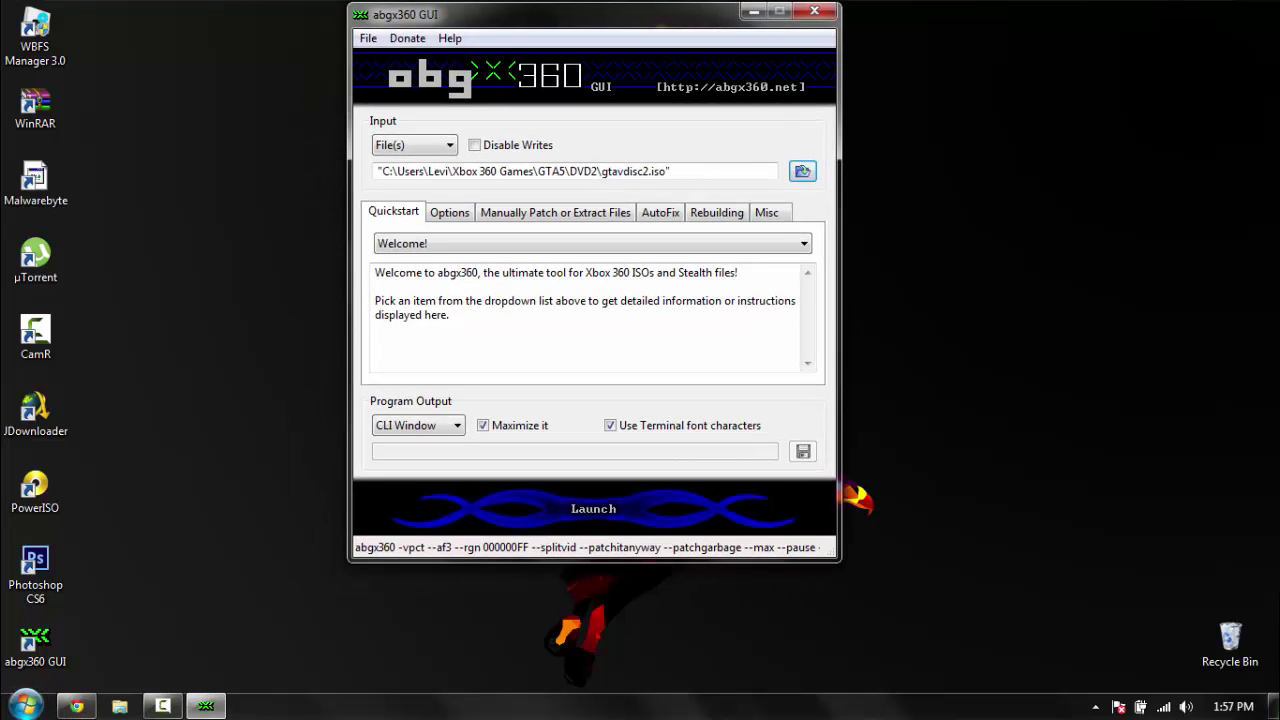
pyautogui.moveTo(594, 14); pyautogui.dragTo(585, 37)
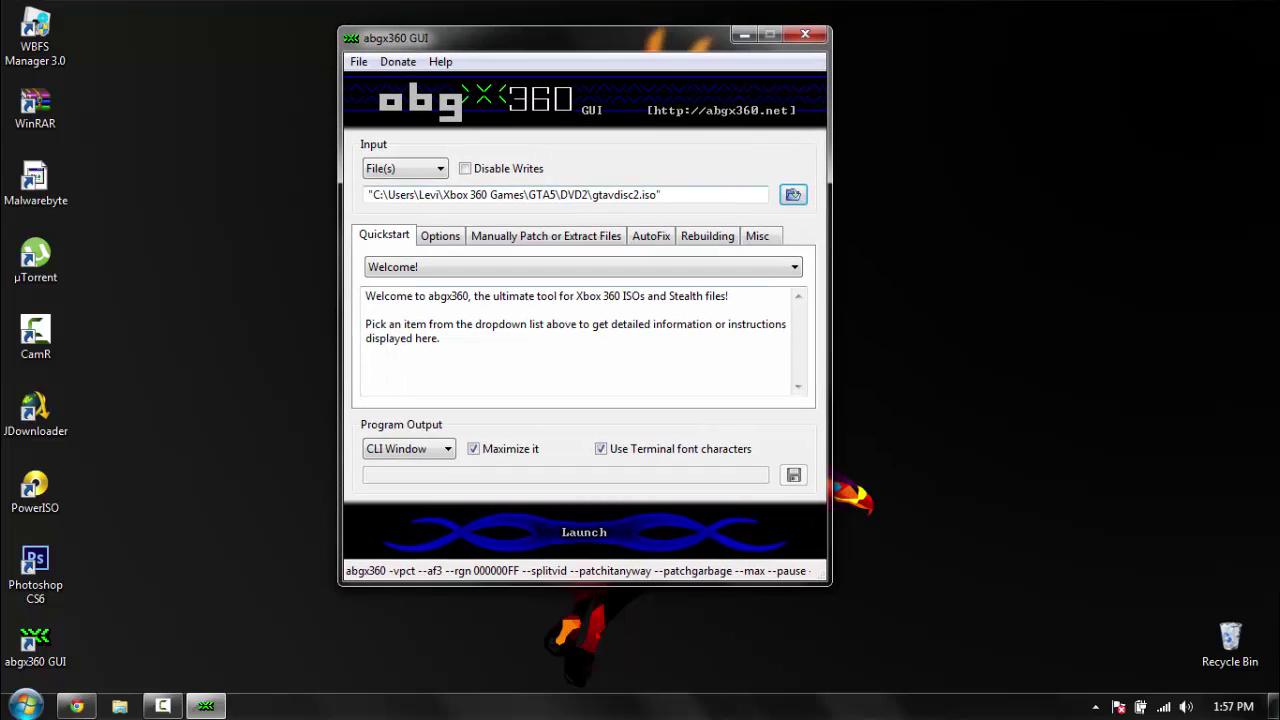
pyautogui.moveTo(664, 194); pyautogui.dragTo(366, 194)
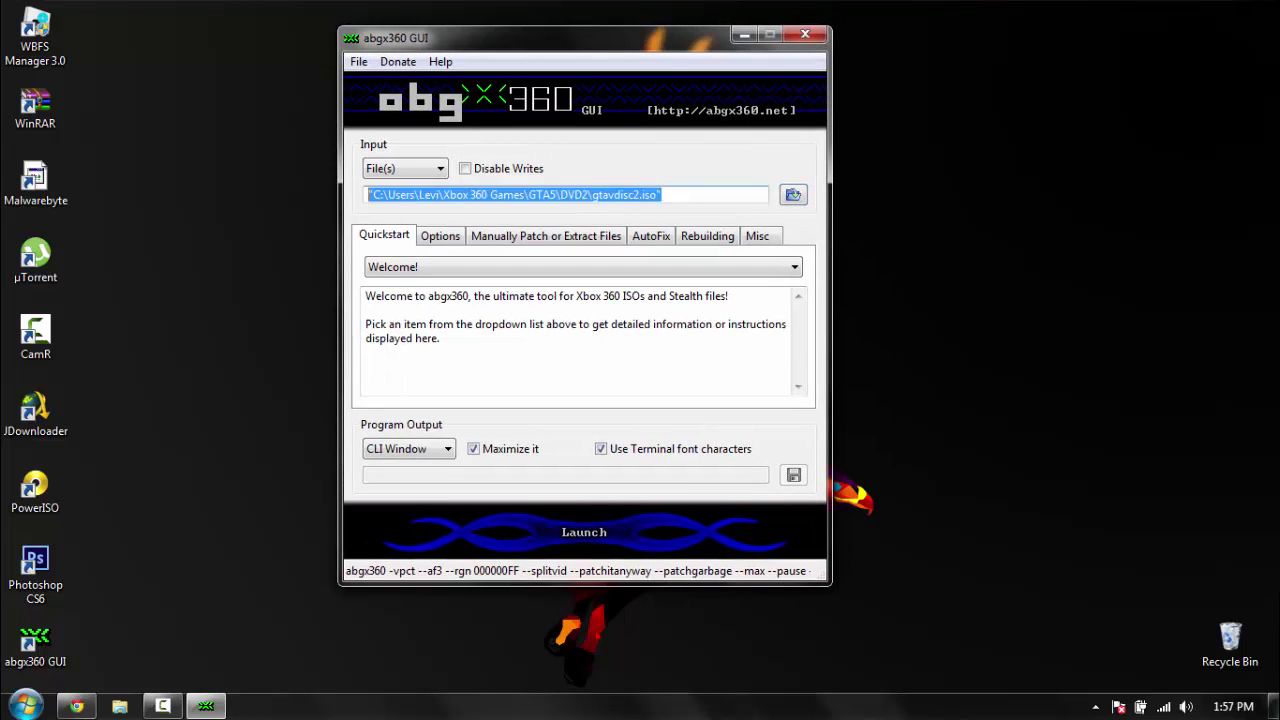
pyautogui.click(662, 194)
pyautogui.hotkey('ctrl', 'z')
pyautogui.hotkey('ctrl', 'z')
pyautogui.click(662, 194)
pyautogui.hotkey('ctrl', 'z')
pyautogui.hotkey('ctrl', 'z')
pyautogui.moveTo(662, 194); pyautogui.dragTo(383, 194)
pyautogui.hotkey('shift', 'Home')
pyautogui.moveTo(1092, 120); pyautogui.dragTo(684, 687)
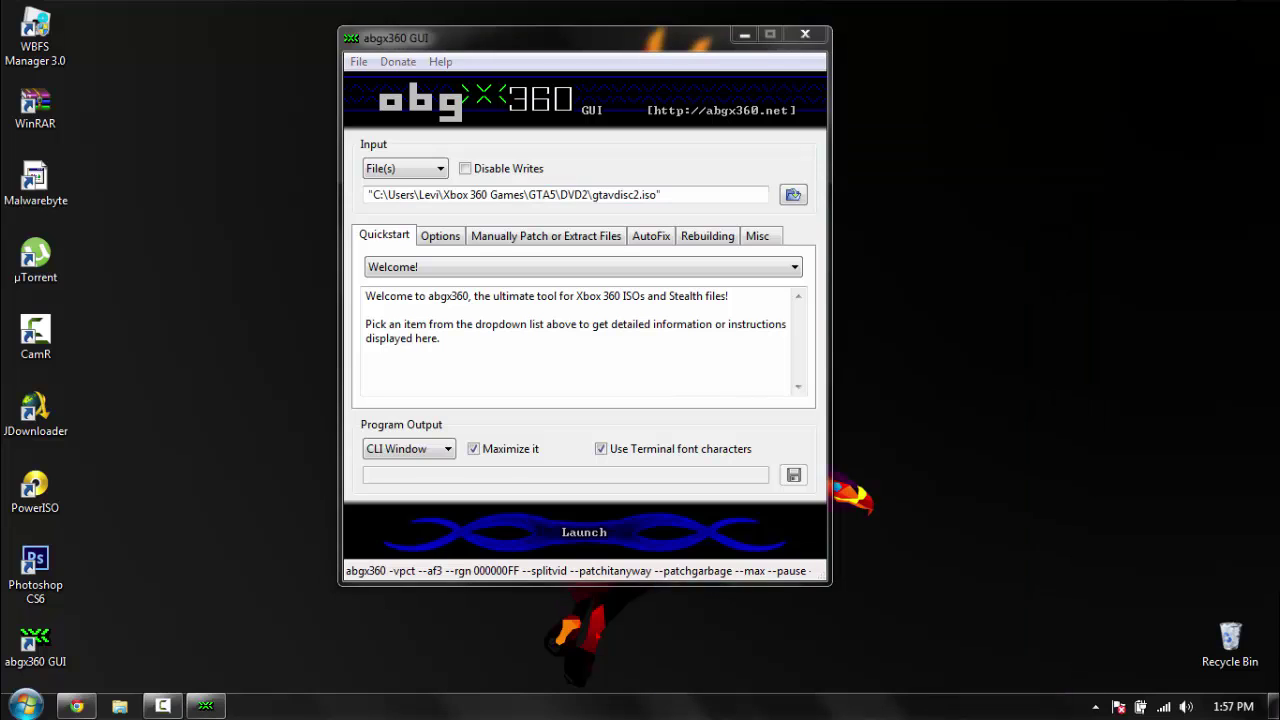
# - Browse from the user's home folder to Xbox 360 Games\GTA5 and inspect the disc files in the DVD1 and DVD2 folders
pyautogui.click(25, 705)
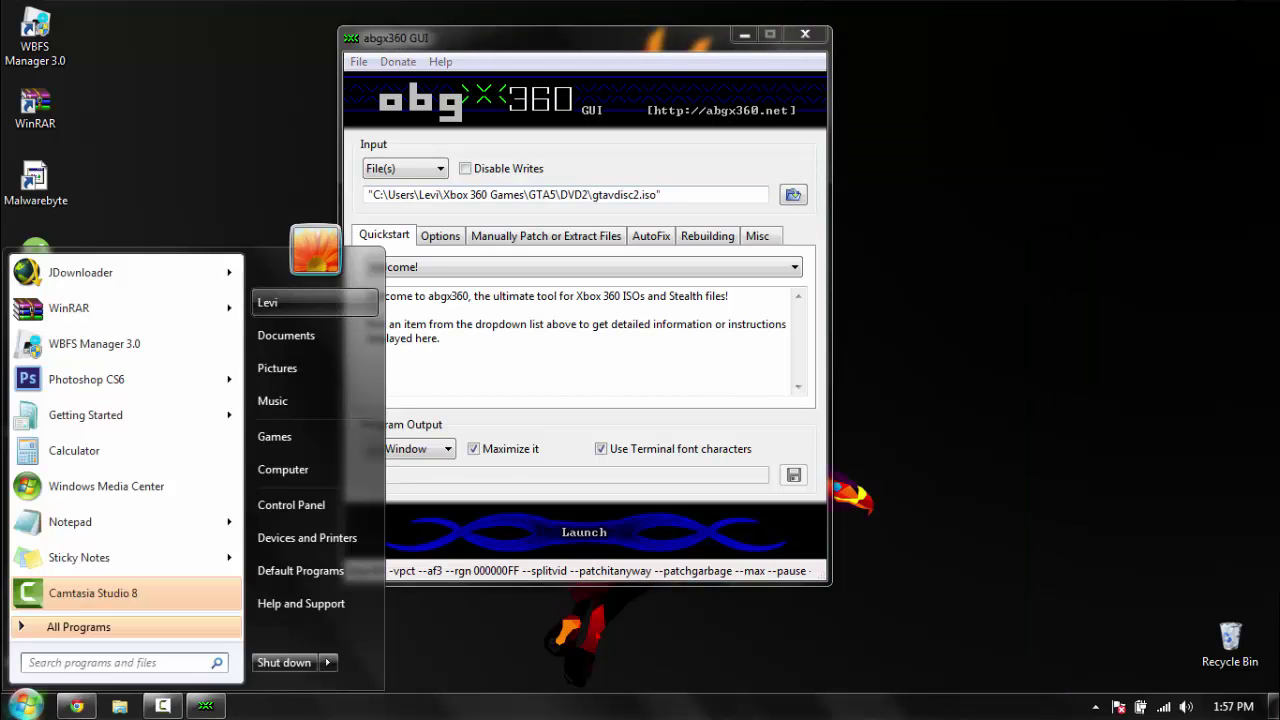
pyautogui.click(314, 302)
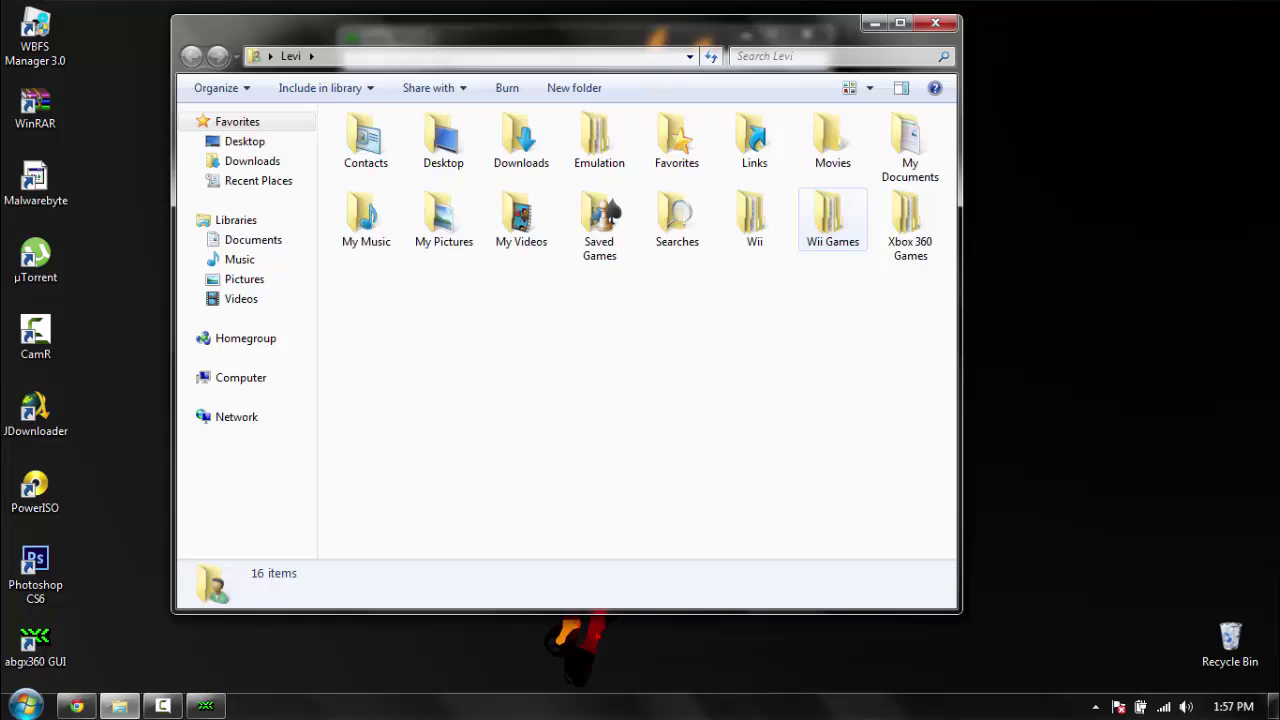
pyautogui.doubleClick(910, 220)
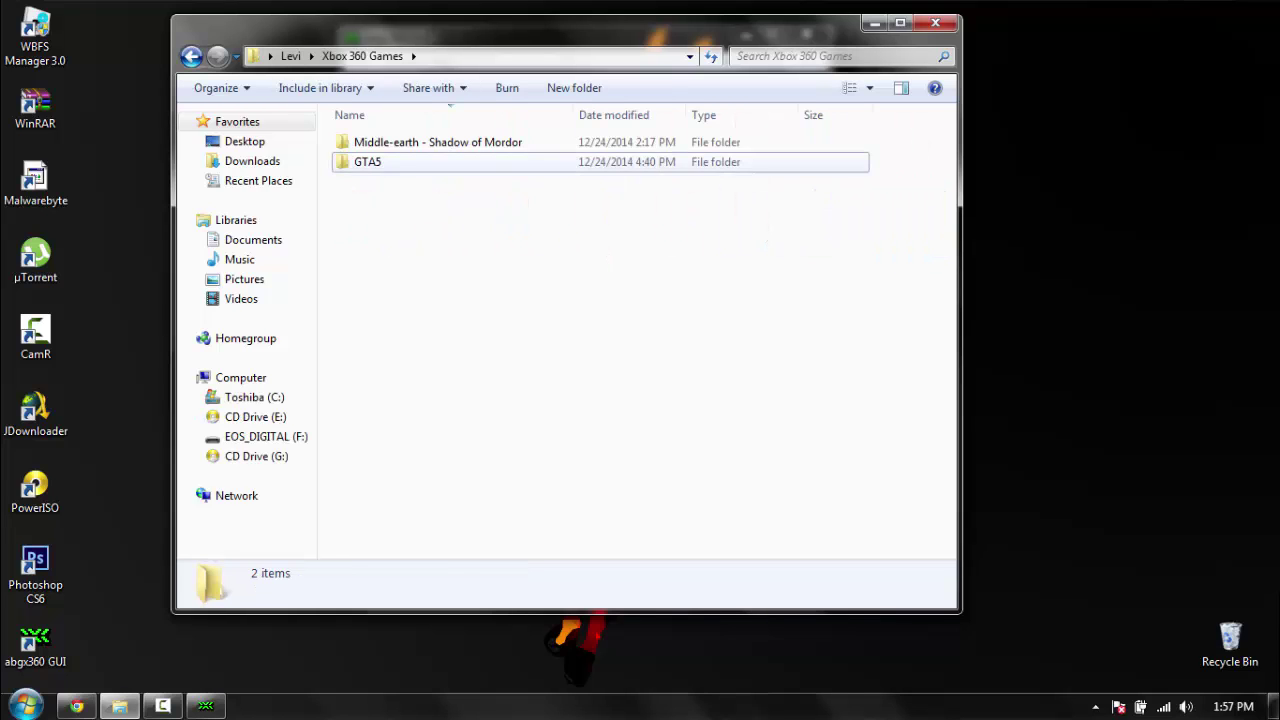
pyautogui.doubleClick(371, 163)
pyautogui.doubleClick(367, 142)
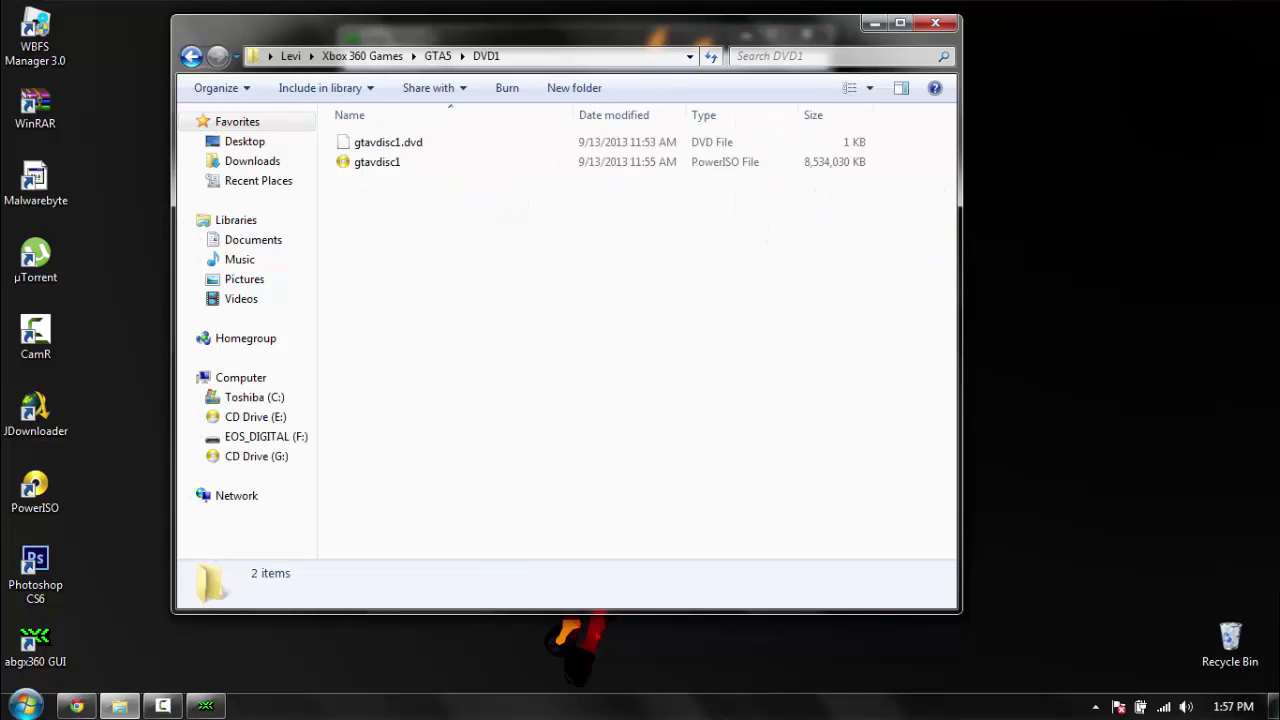
pyautogui.click(191, 56)
pyautogui.doubleClick(367, 161)
pyautogui.click(388, 142)
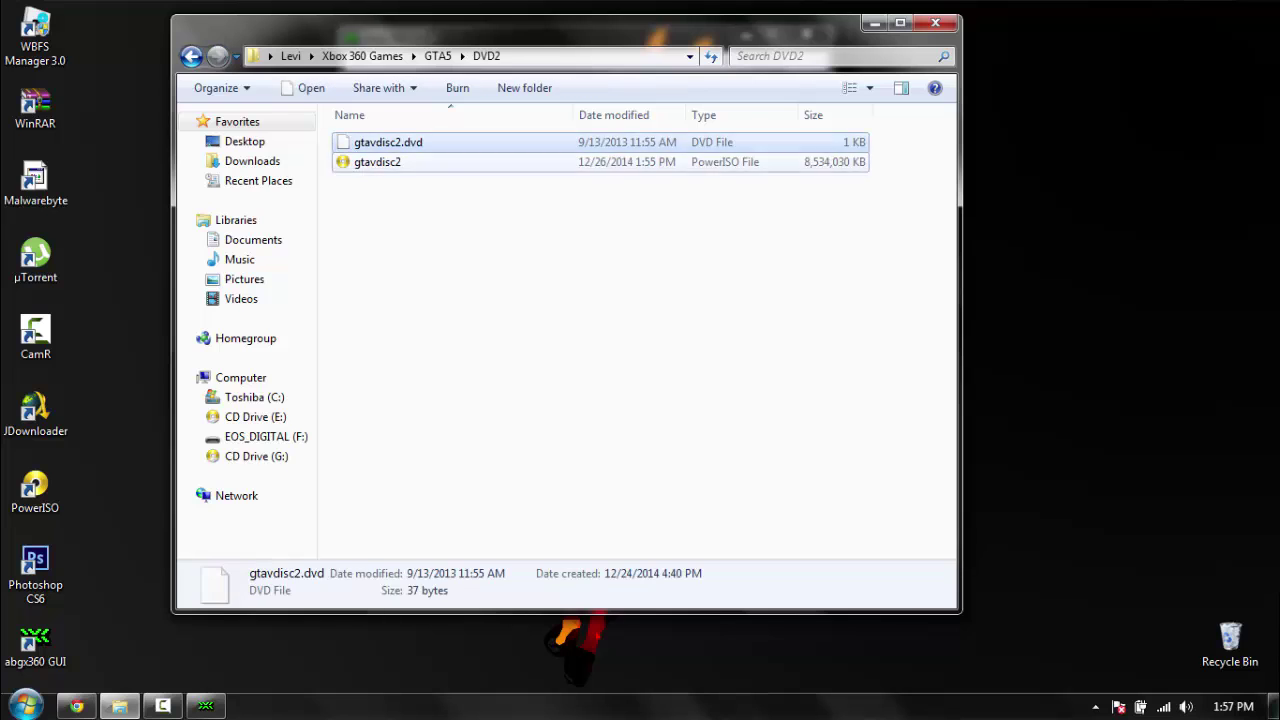
pyautogui.click(377, 161)
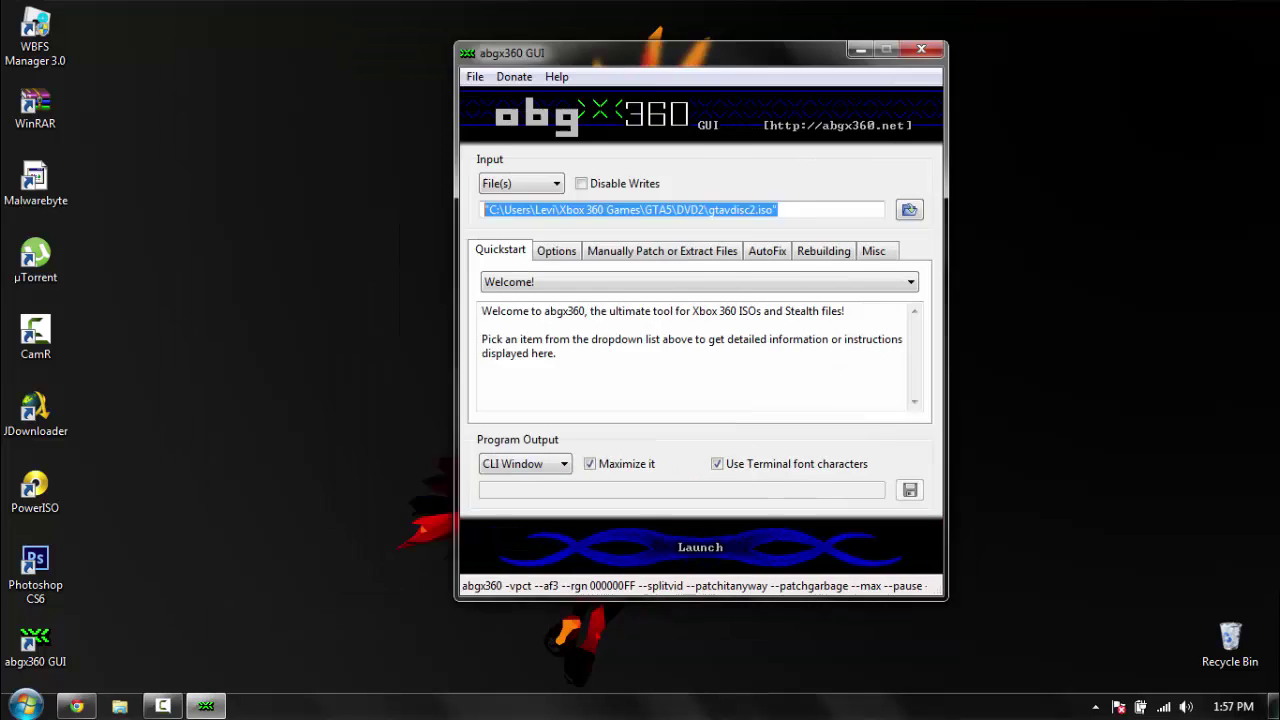